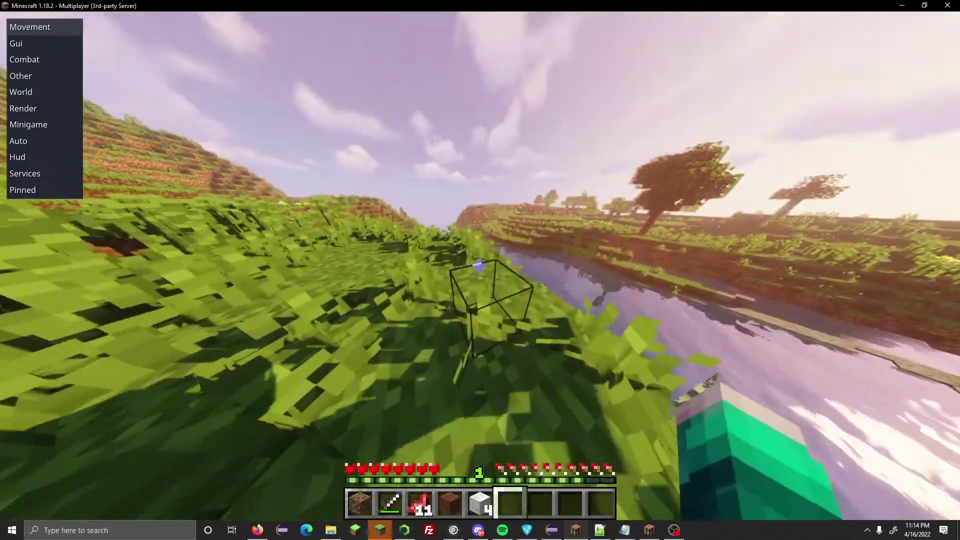
key("F5")
key("F5")
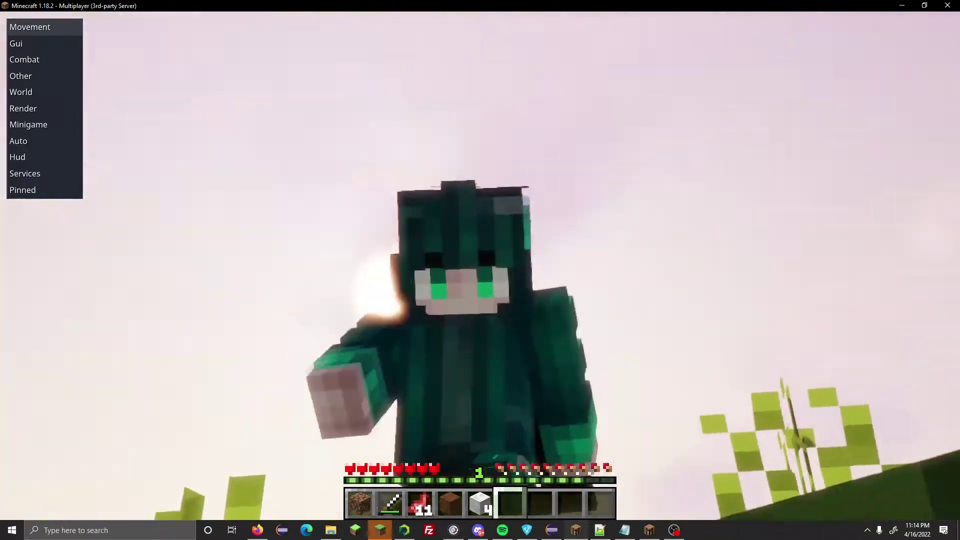
key("F5")
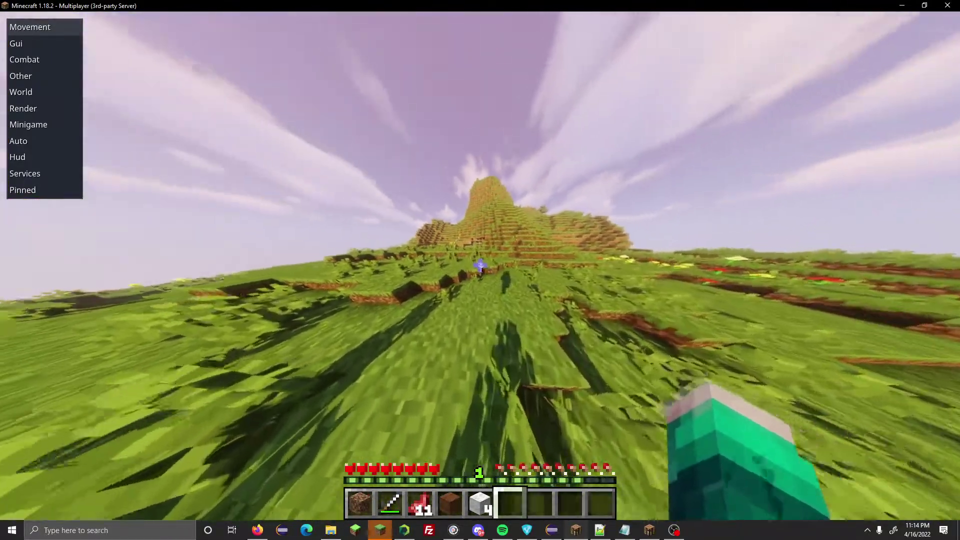
key("w")
key("space")
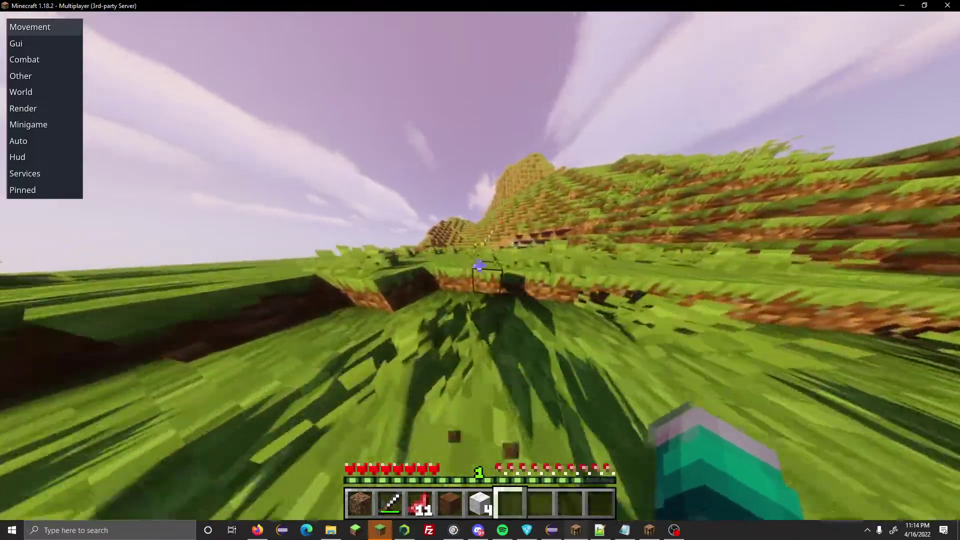
key("w")
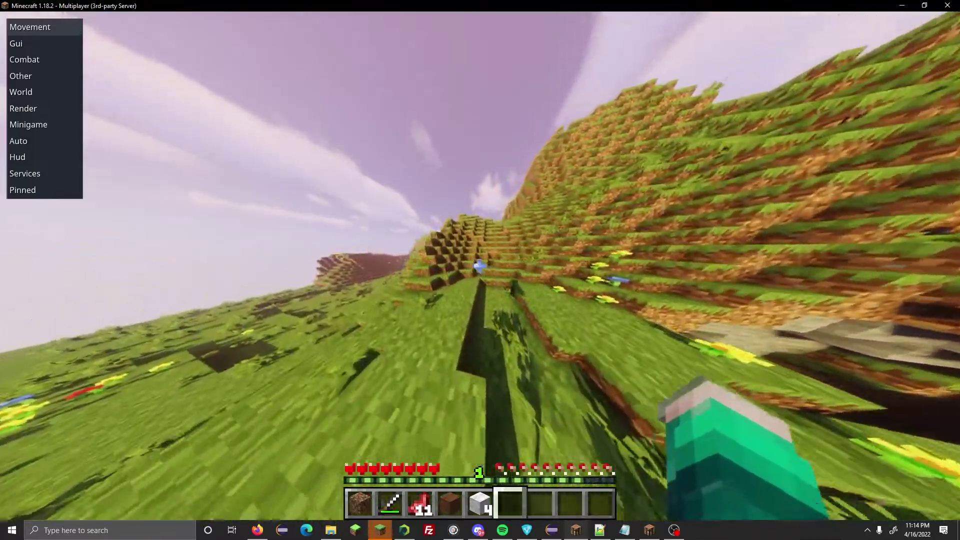
key("w")
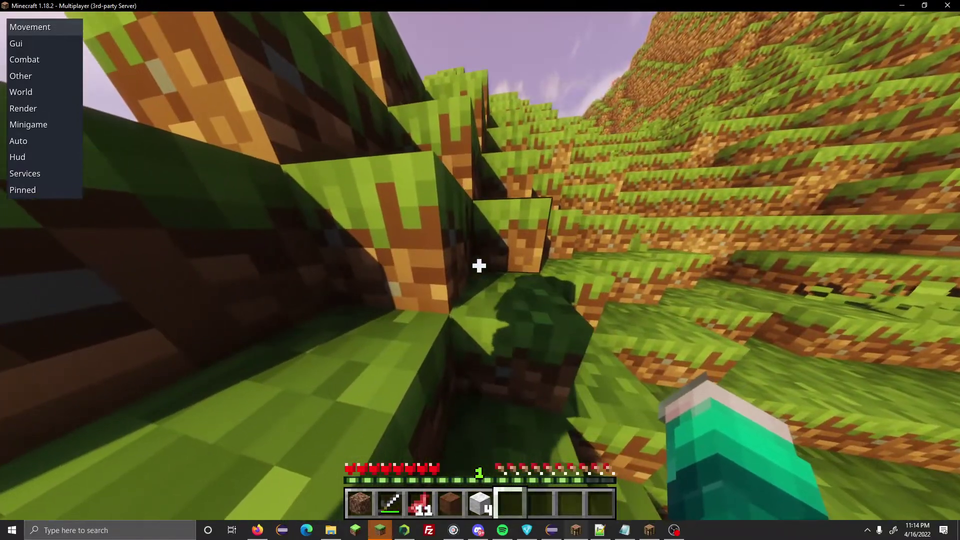
key("s")
key("w")
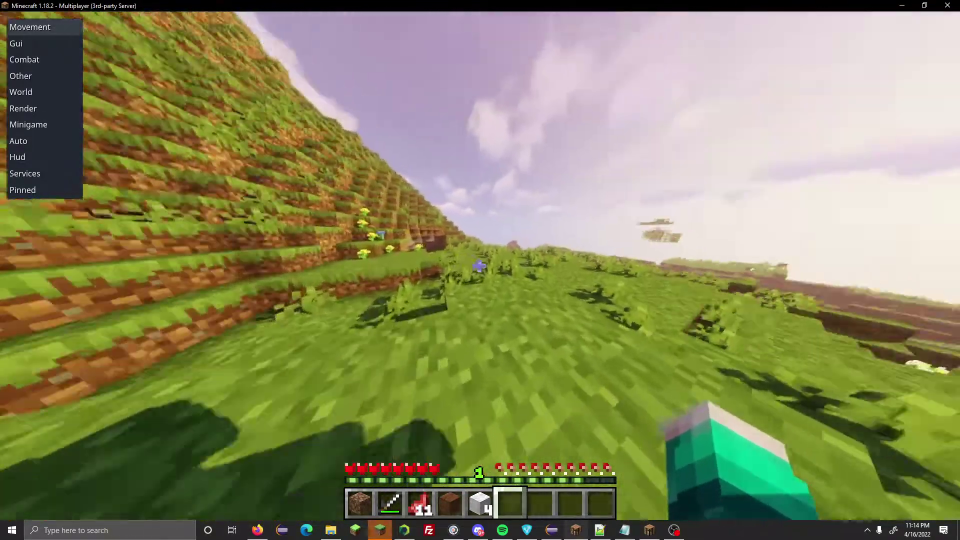
key("w")
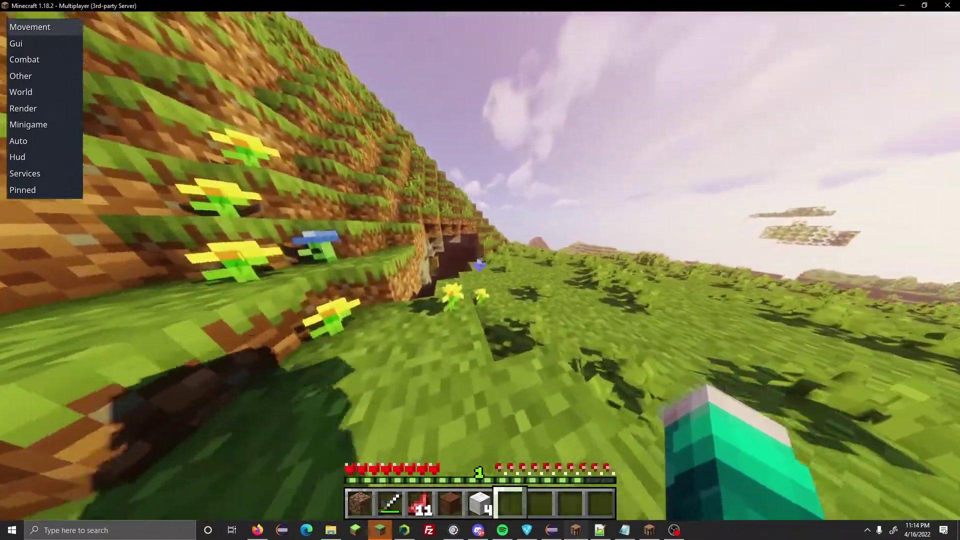
- Switch to File Explorer and open config.yml from the MythicalRaces plugin folder in Notepad++
type("wt#")
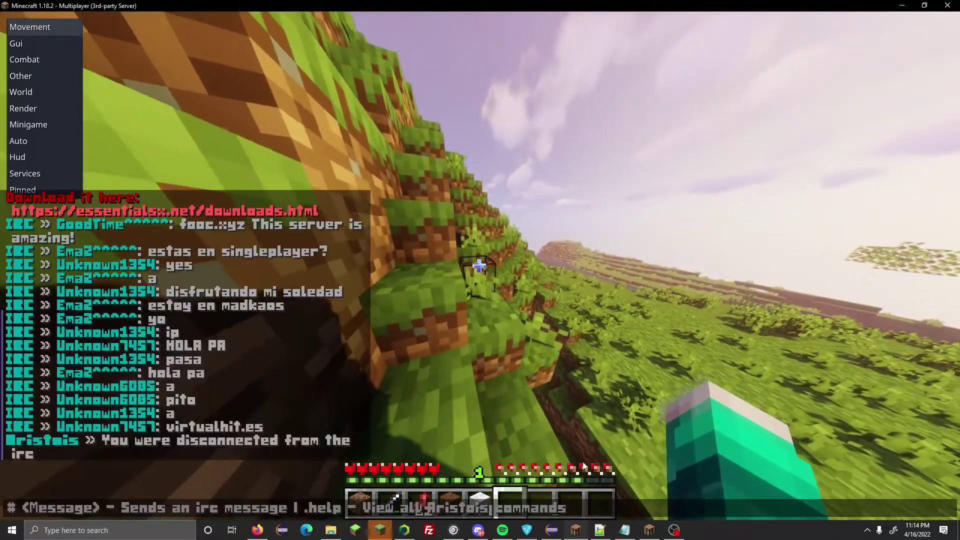
left_click(331, 530)
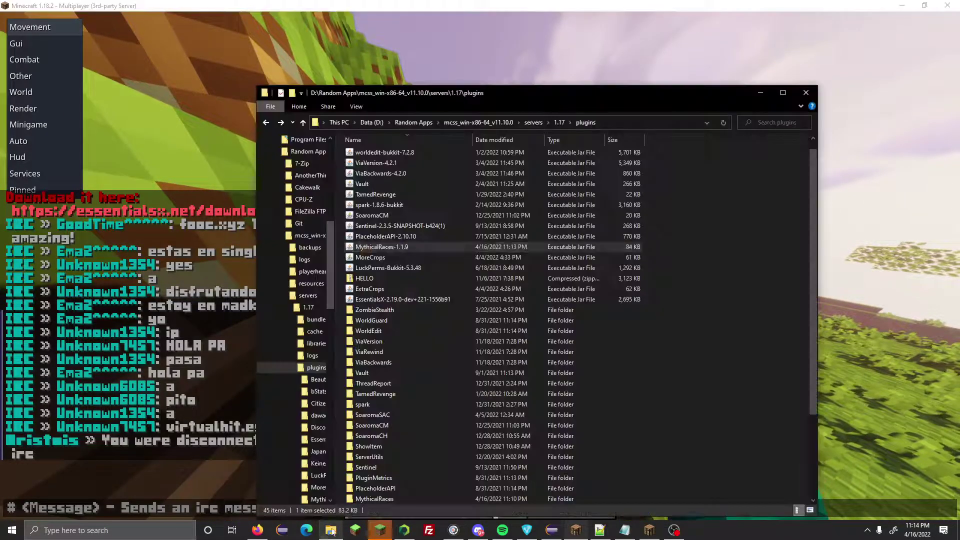
left_click(425, 323)
scroll(392, 335, "down", 2)
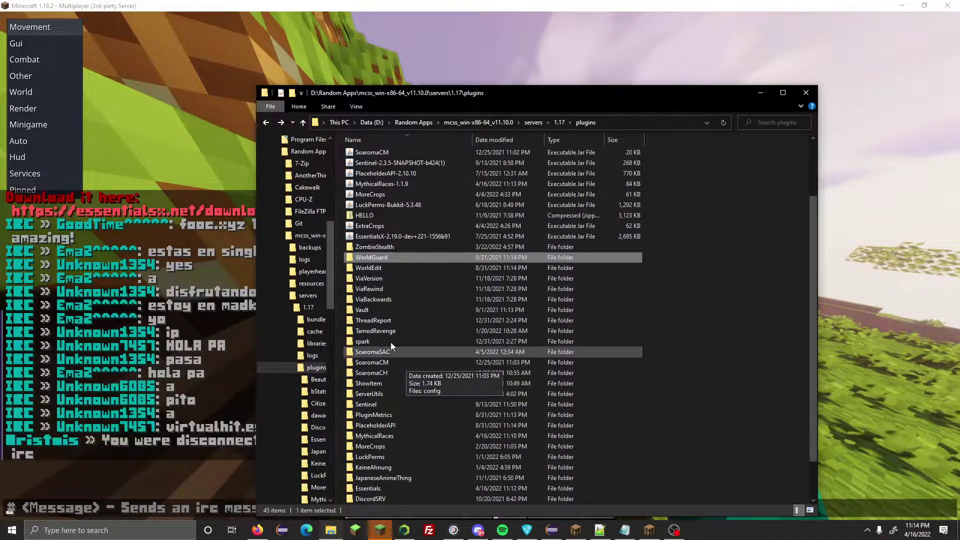
double_click(388, 436)
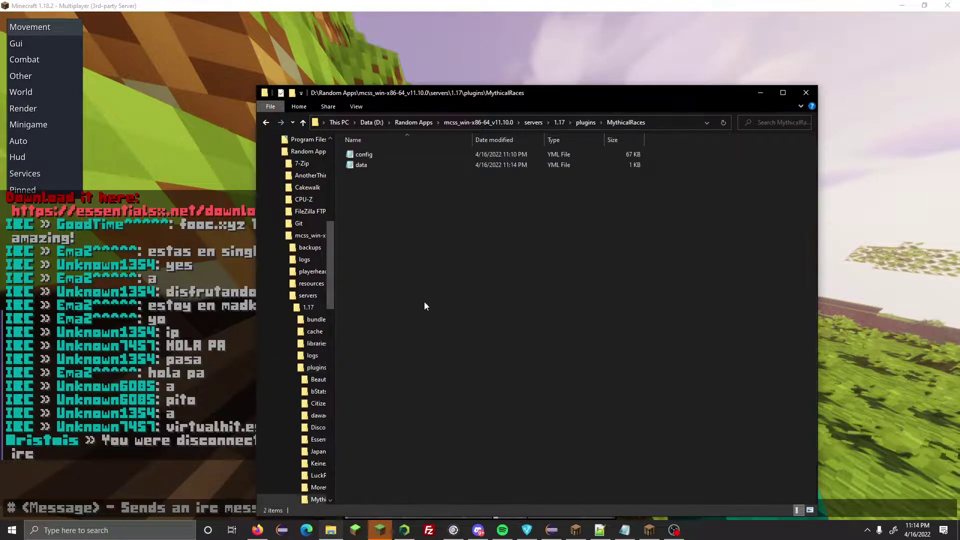
right_click(374, 150)
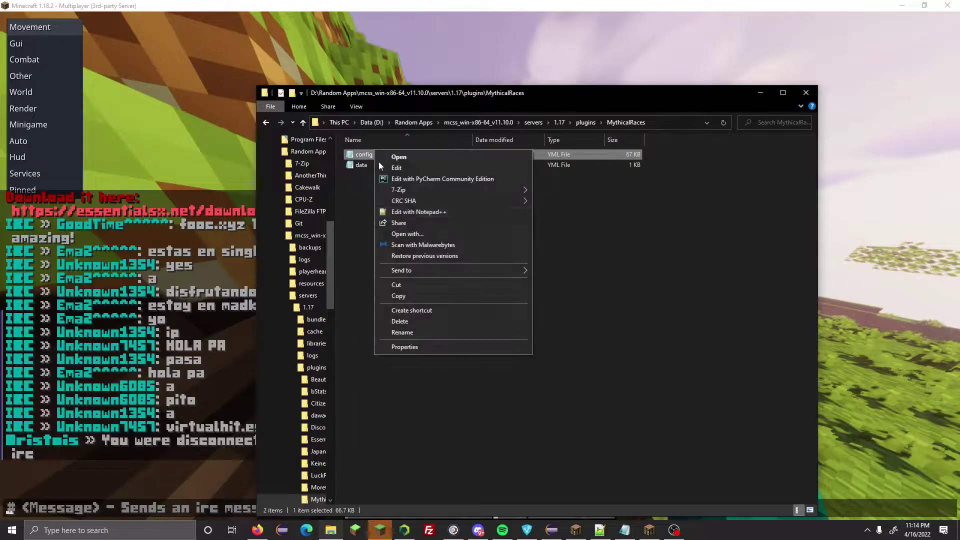
left_click(410, 213)
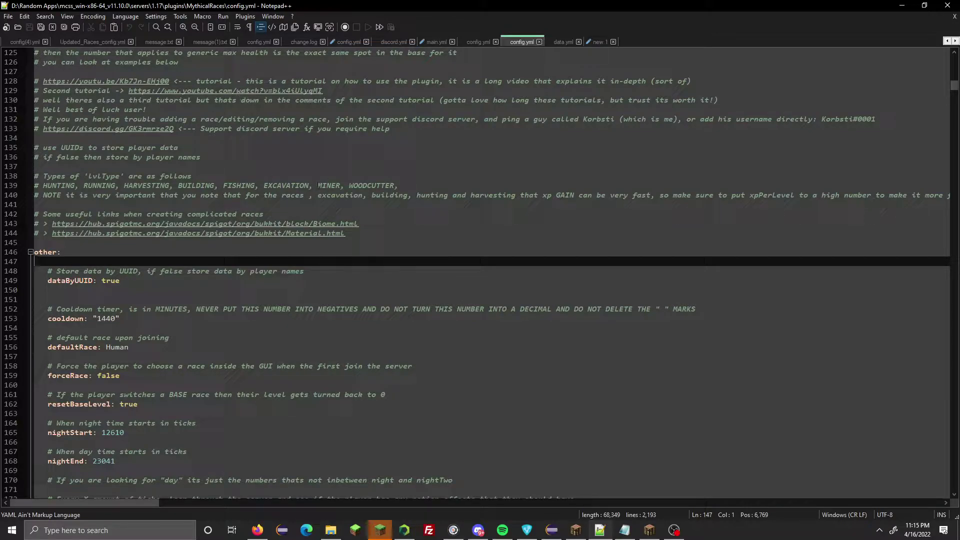
- Review the config's list of lvlType values and the Biome and Material reference links
left_click_drag(318, 186, 393, 188)
left_click(385, 233)
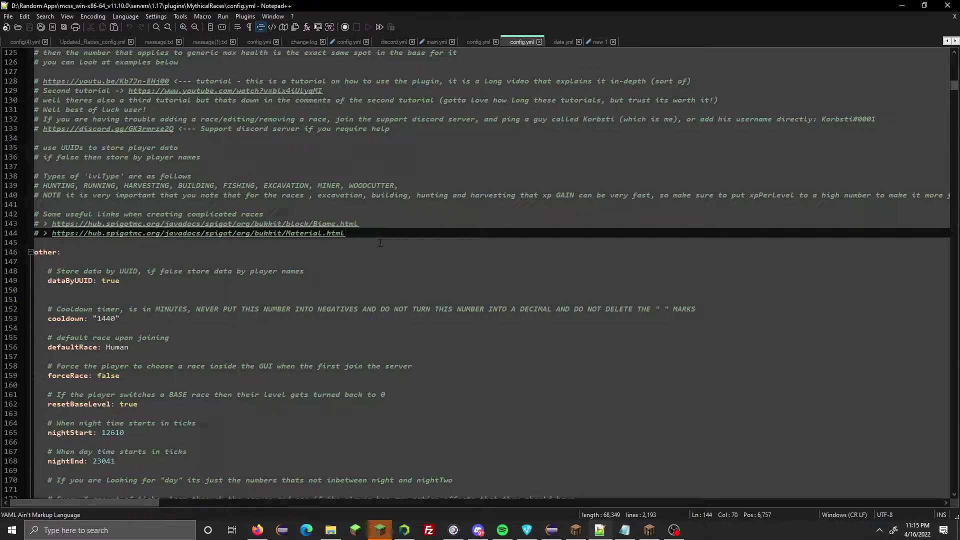
scroll(330, 207, "down", 16)
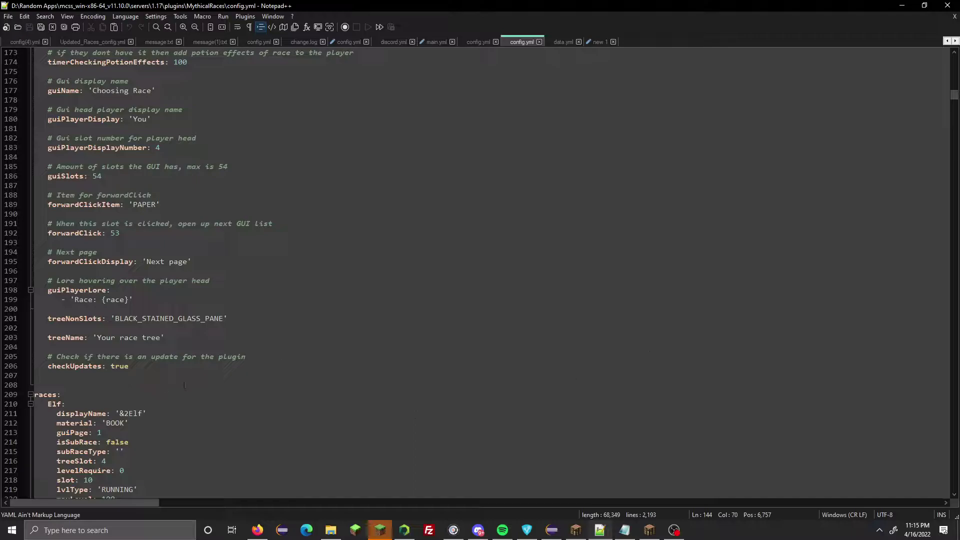
- Examine the checkUpdates option and its comment at the end of the other section
left_click_drag(184, 378, 35, 356)
scroll(226, 398, "up", 6)
scroll(229, 372, "down", 5)
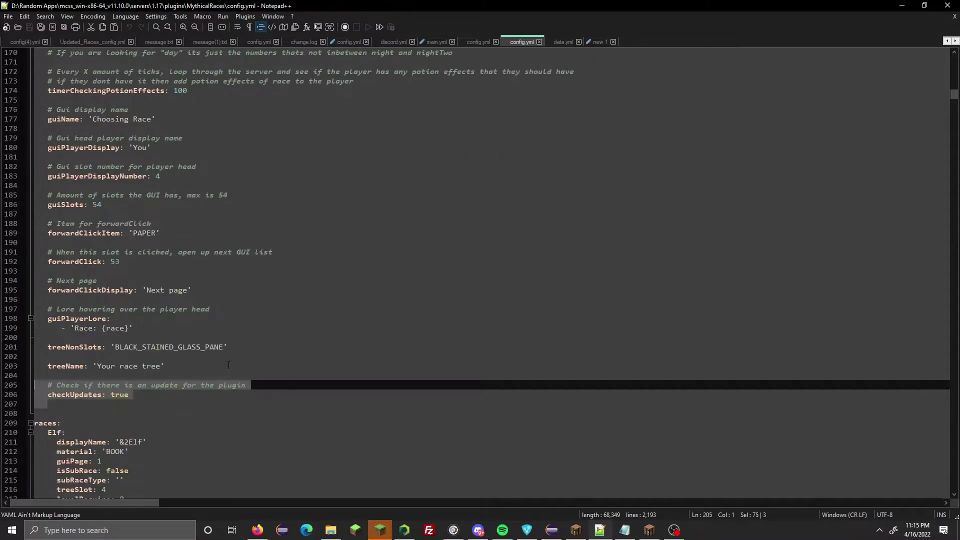
left_click_drag(140, 395, 35, 385)
scroll(184, 387, "up", 9)
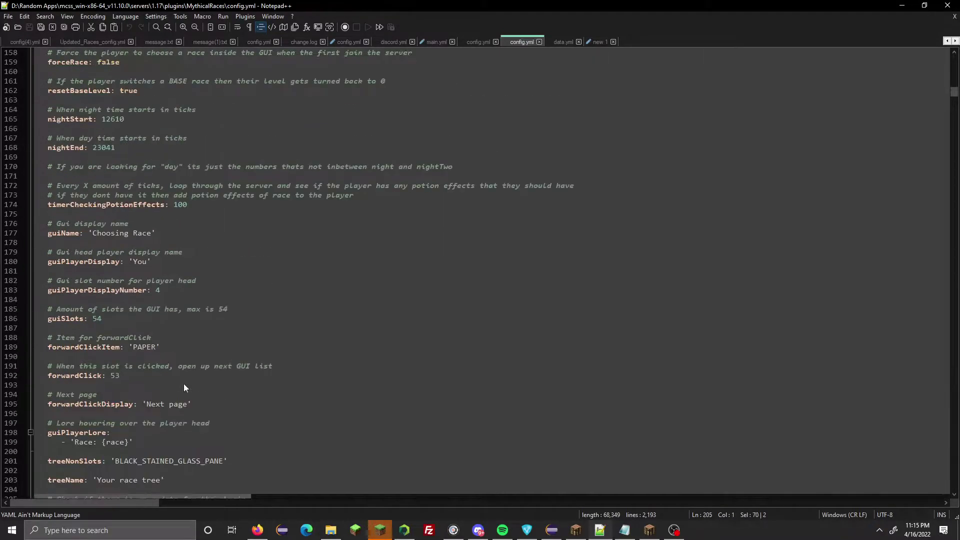
- Examine the resetBaseLevel option and its comment about switching base races
scroll(259, 302, "up", 3)
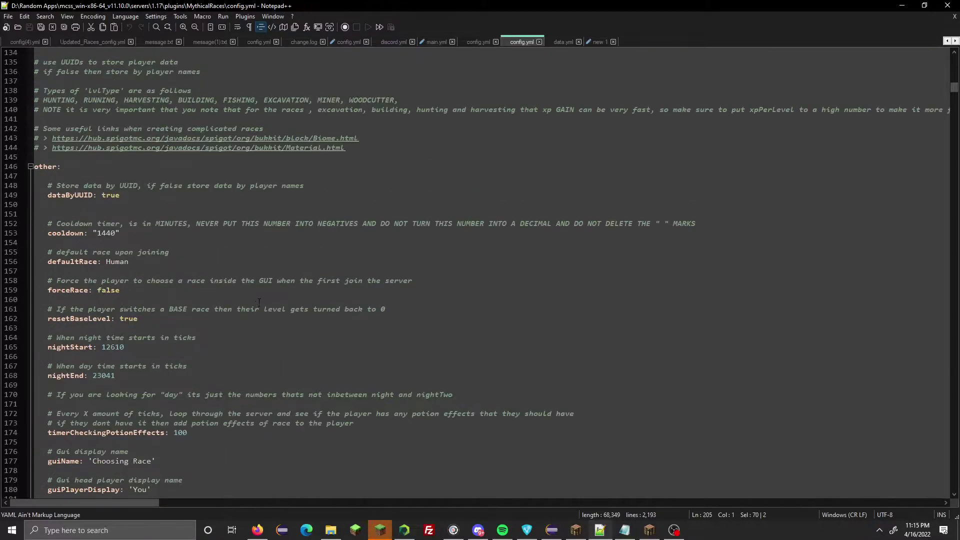
left_click(152, 302)
left_click_drag(145, 327, 35, 310)
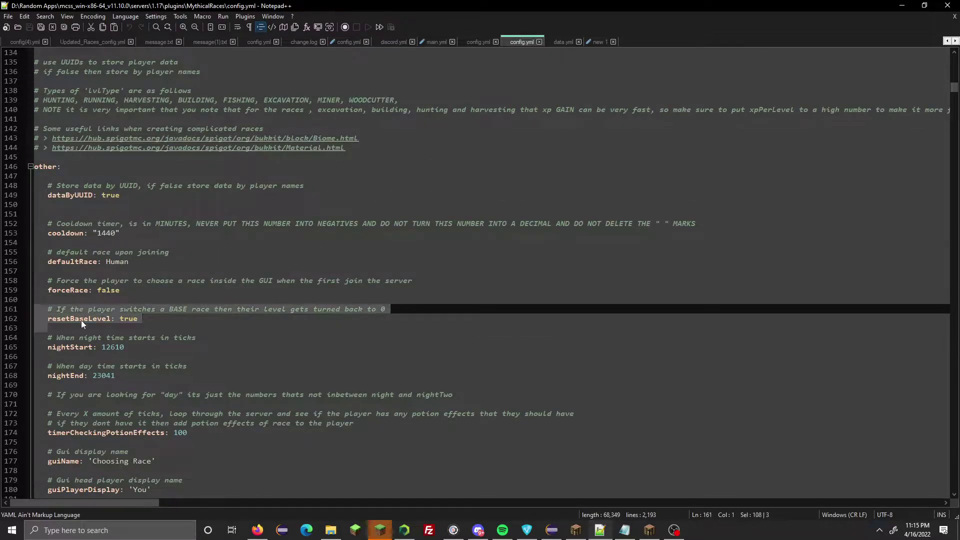
left_click(56, 309)
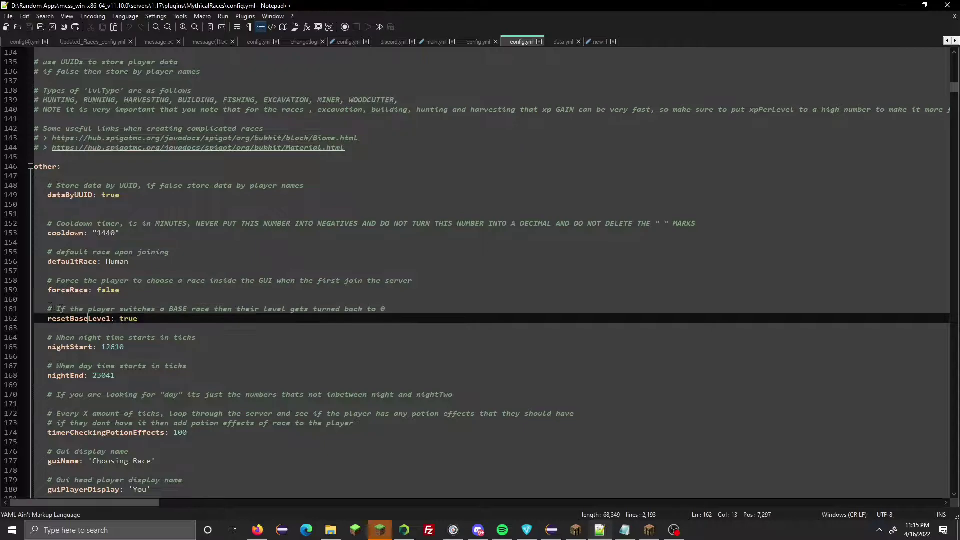
left_click_drag(57, 309, 392, 309)
left_click(409, 322)
left_click(107, 327)
left_click(165, 320)
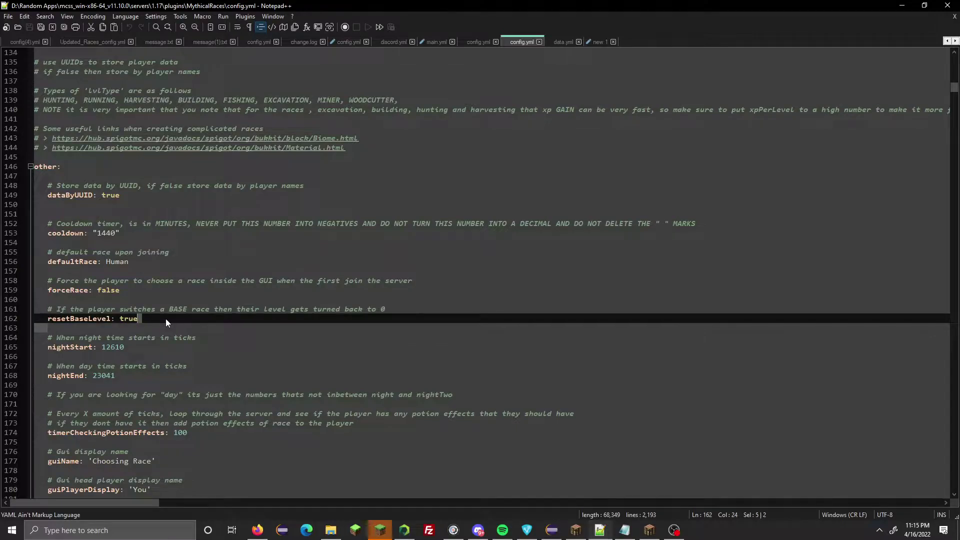
- Switch to Minecraft and choose the Elf race with the command /races choose elf
left_click(576, 530)
key("Escape")
type("/races ")
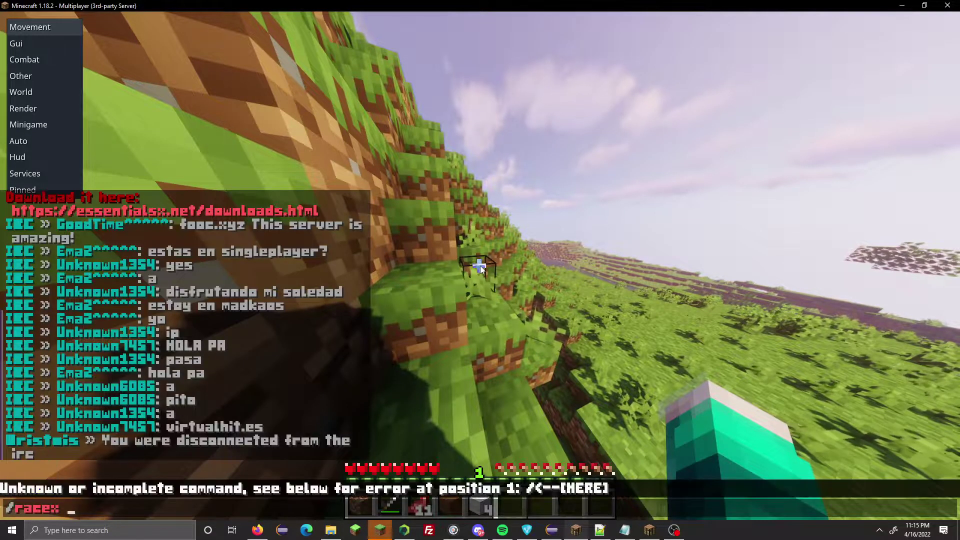
type("choose elf")
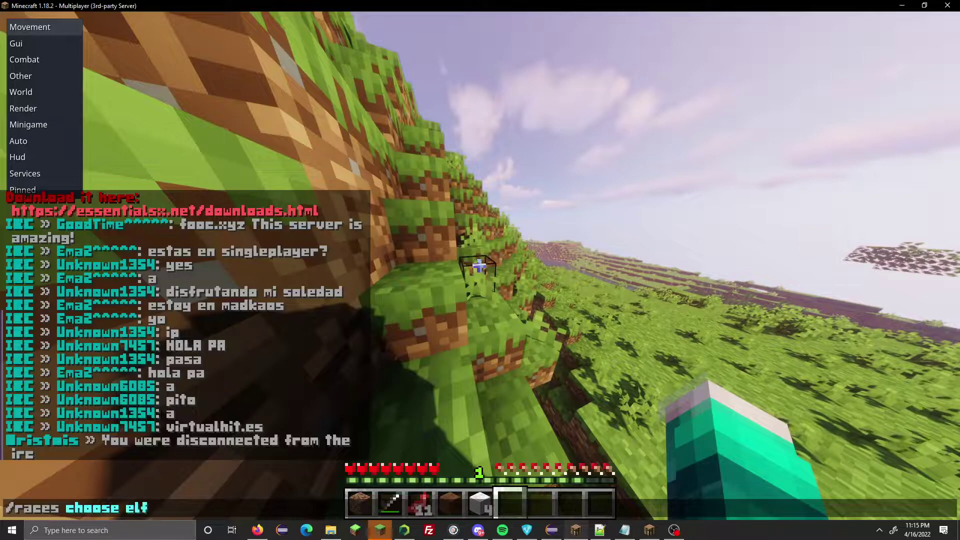
key("Return")
- View the race tree with the command /races tree and close it
key("t")
key("Up")
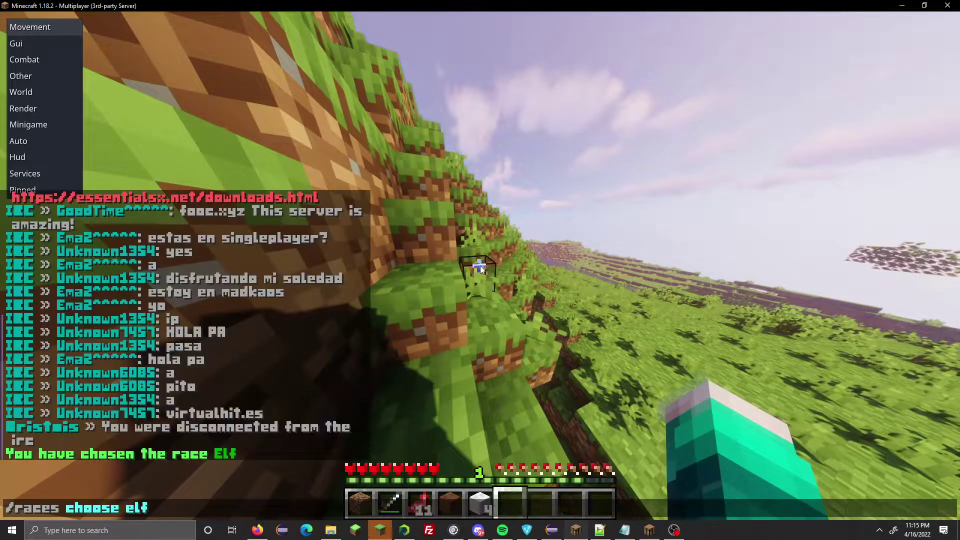
key("ctrl+BackSpace")
key("ctrl+BackSpace")
type("tree")
key("Return")
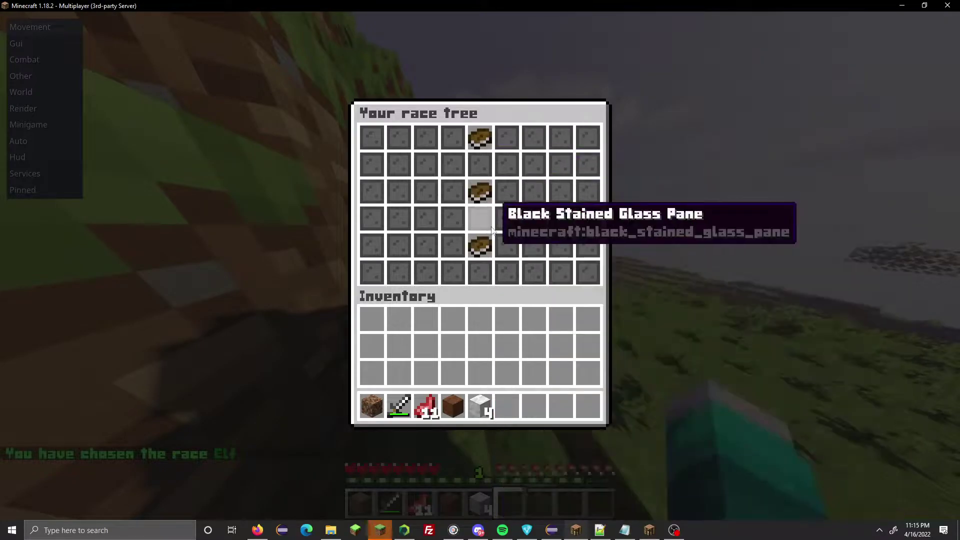
key("Escape")
key("t")
key("Escape")
key("e")
key("e")
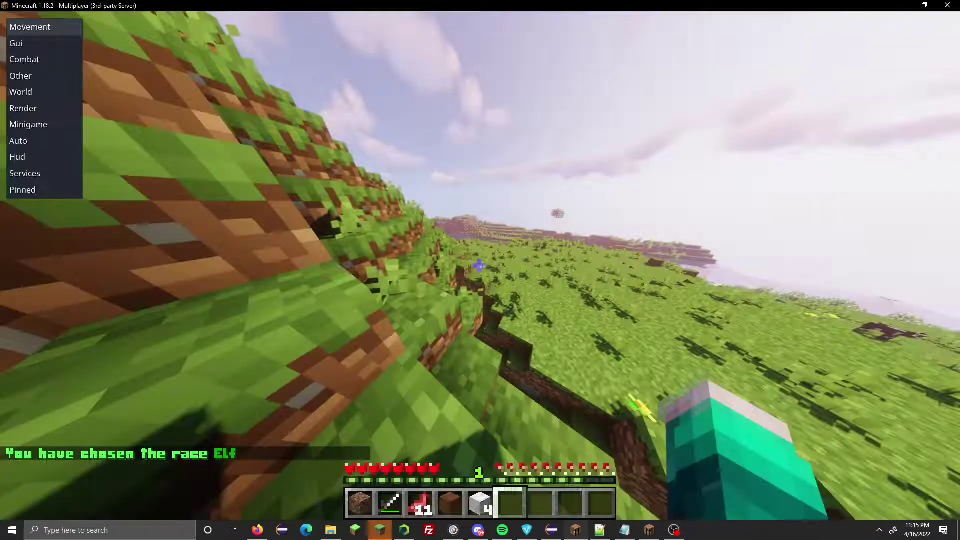
key("t")
key("Escape")
- Switch back to the config in Notepad++ and examine the ALL values in the Elf race's dayRaceDataPotion entries
key("t")
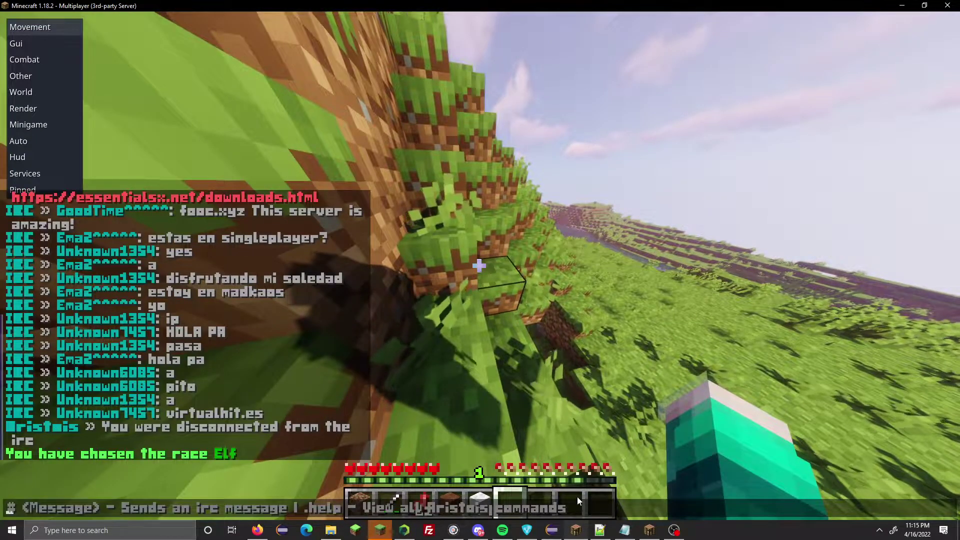
left_click(600, 529)
left_click(400, 337)
scroll(375, 275, "down", 20)
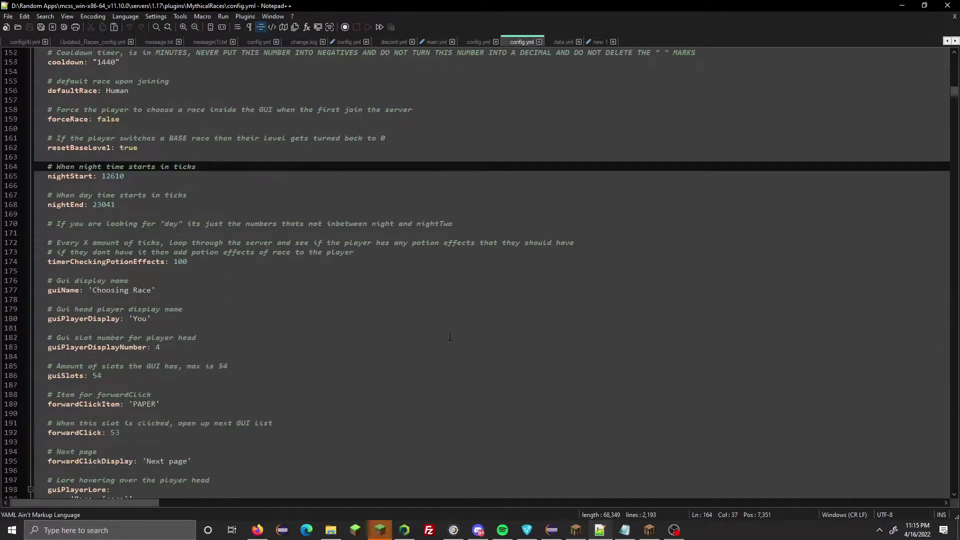
scroll(375, 275, "down", 6)
scroll(218, 400, "up", 5)
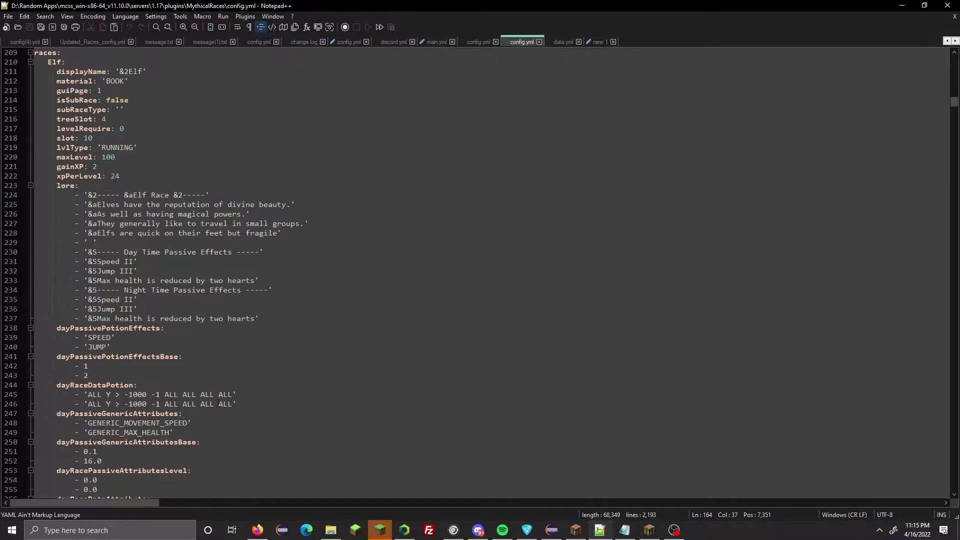
mouse_move(201, 395)
left_mouse_down()
mouse_move(240, 395)
mouse_move(185, 404)
mouse_move(214, 395)
left_mouse_up()
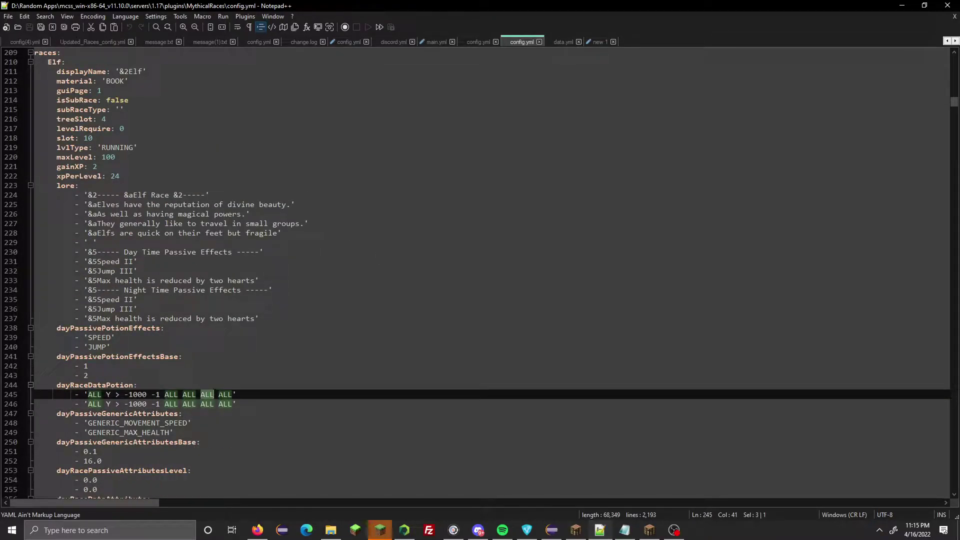
left_click(238, 404)
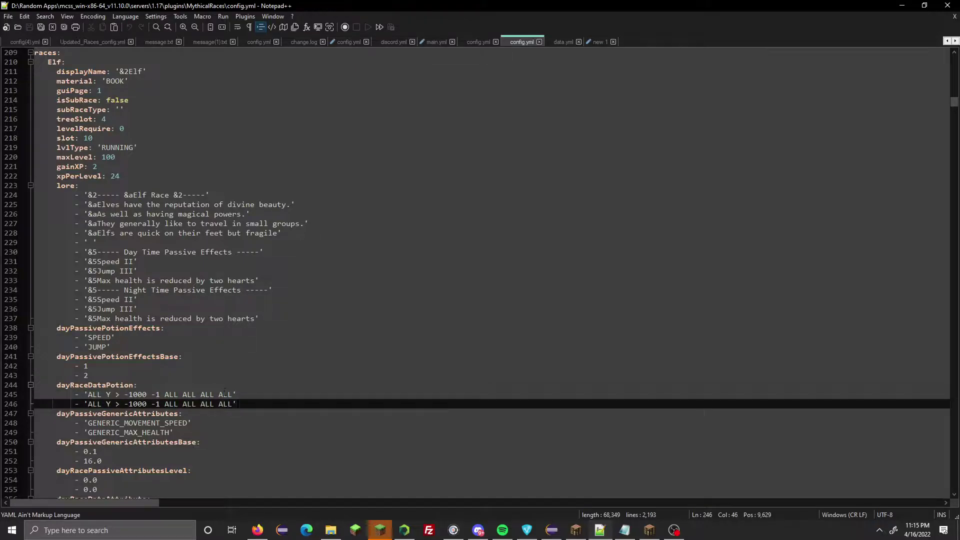
- Replace the last ALL value in the Elf race's first dayRaceDataPotion entry with survival
double_click(225, 395)
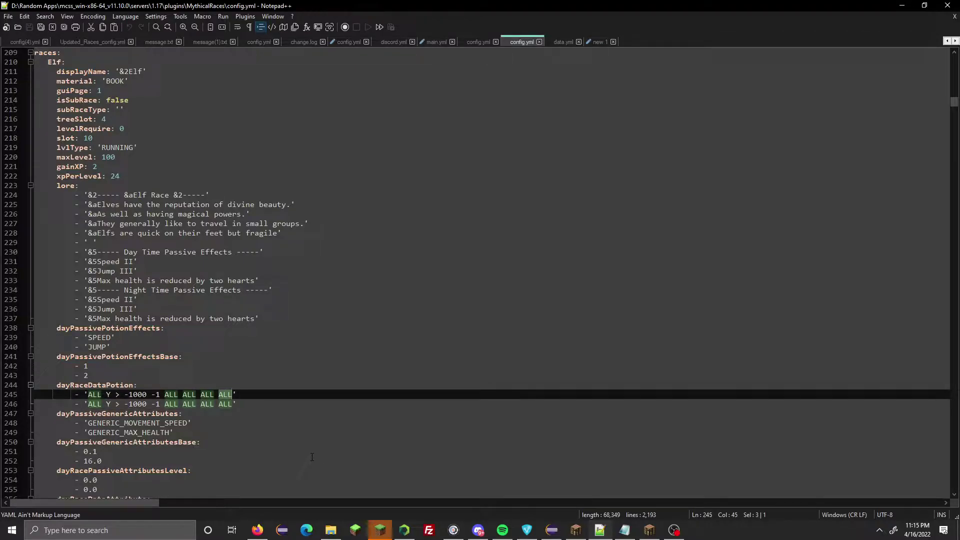
key("BackSpace")
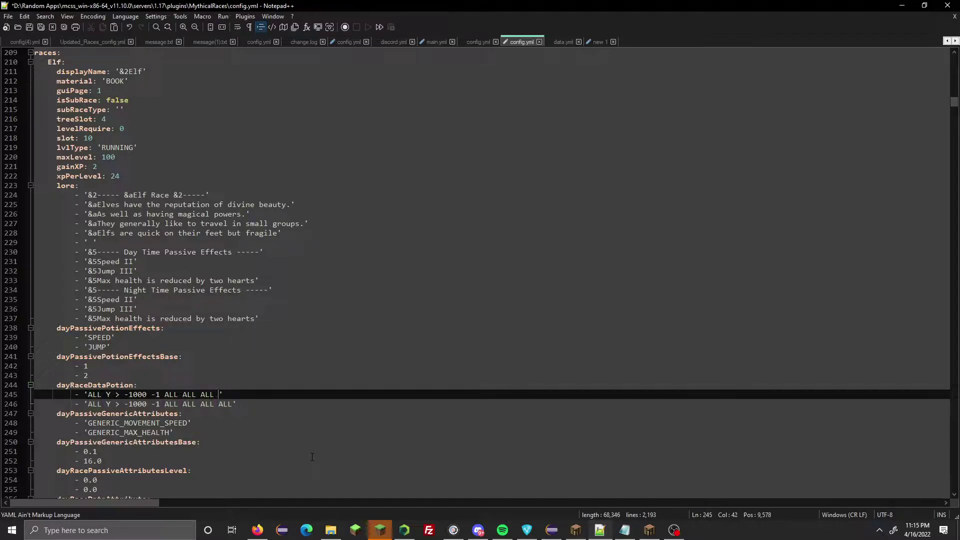
type("world")
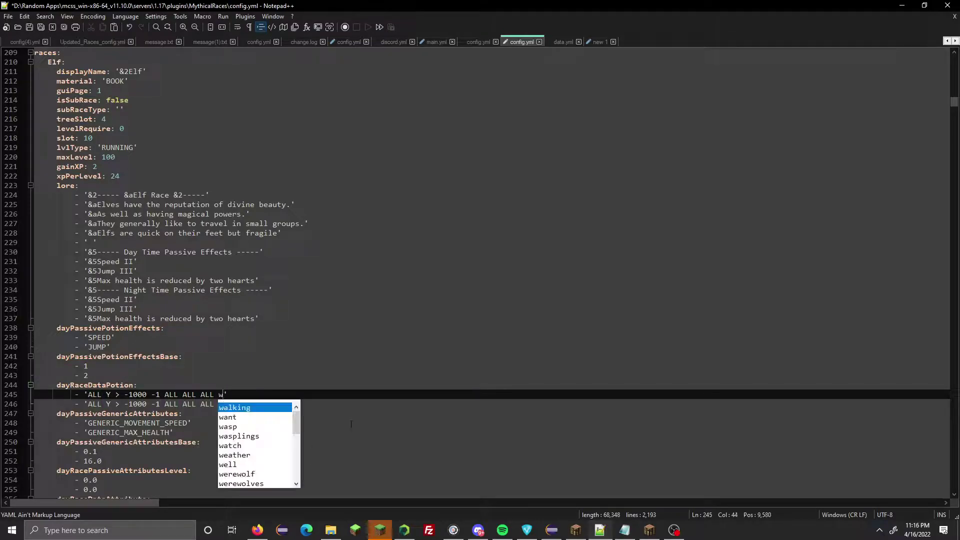
key("BackSpace")
key("BackSpace")
key("BackSpace")
key("BackSpace")
key("BackSpace")
type("surr")
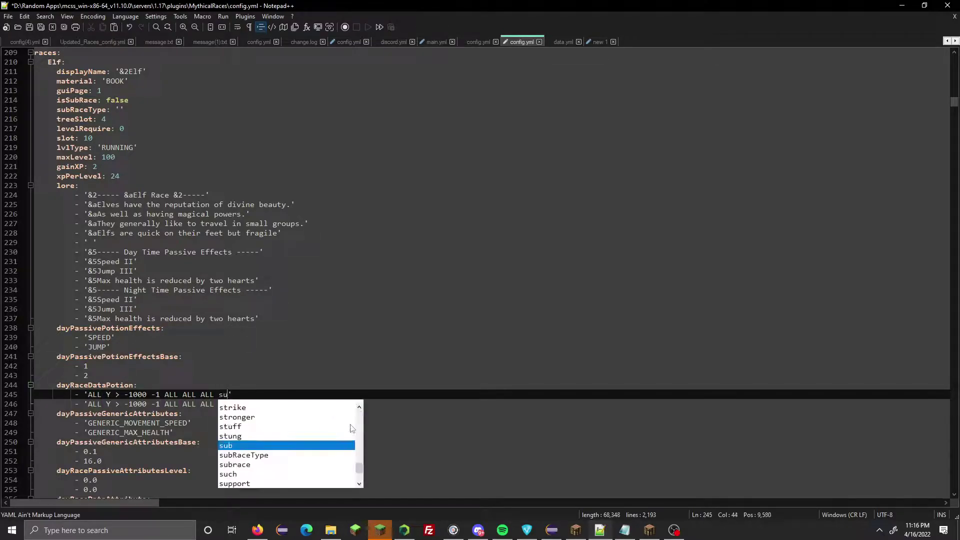
type("ival")
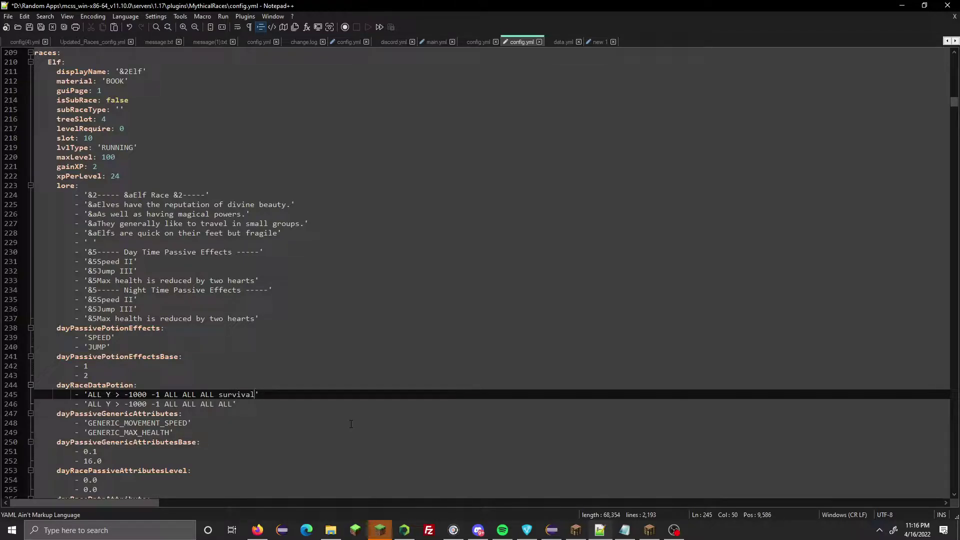
- Restore the last value in the first dayRaceDataPotion entry to ALL
key("ctrl+BackSpace")
type("AL")
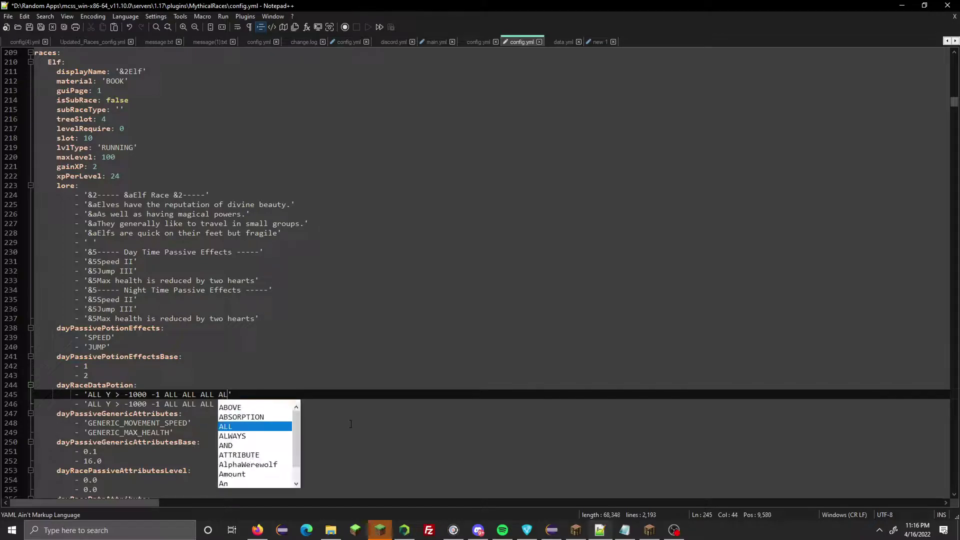
type("L")
- Replace the second-to-last ALL value in the first dayRaceDataPotion entry with FALSE
key("ctrl+Left")
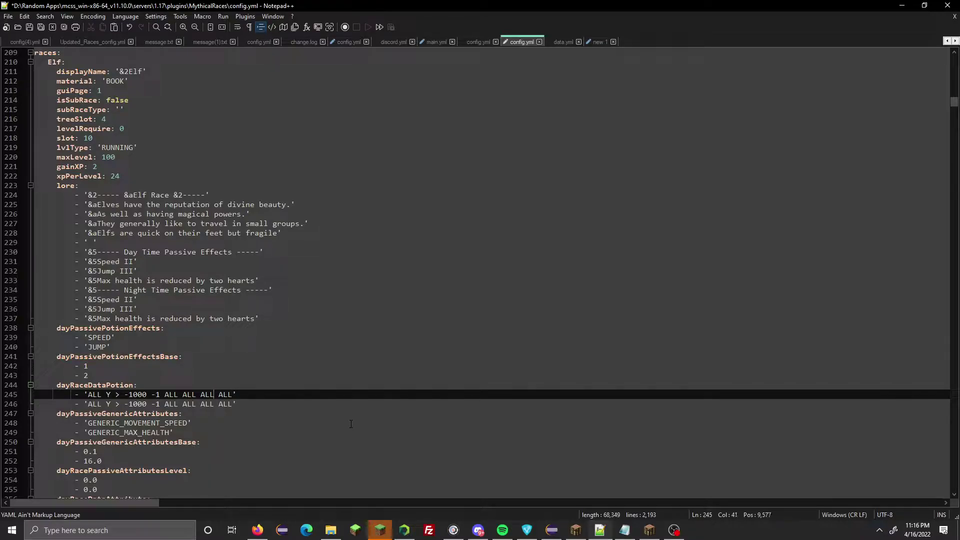
key("ctrl+shift+Left")
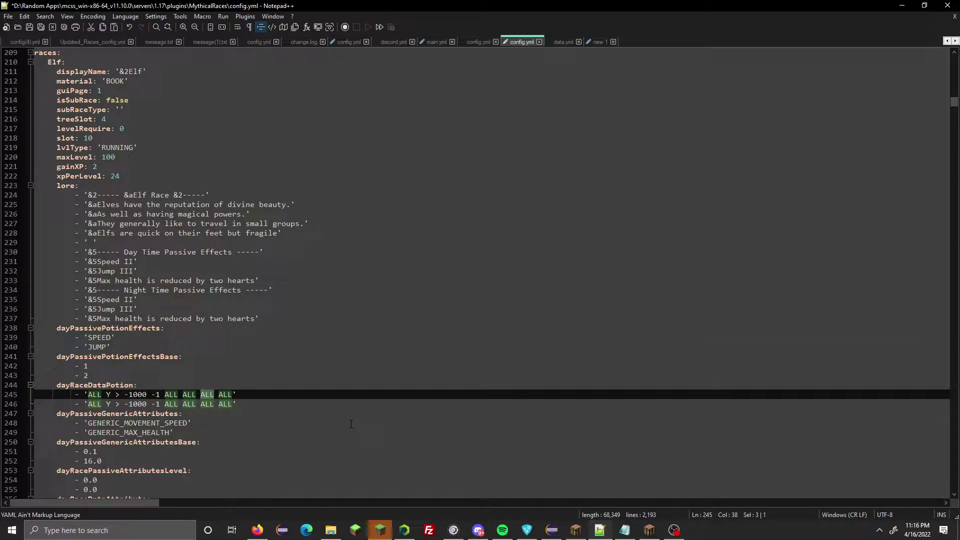
key("Left")
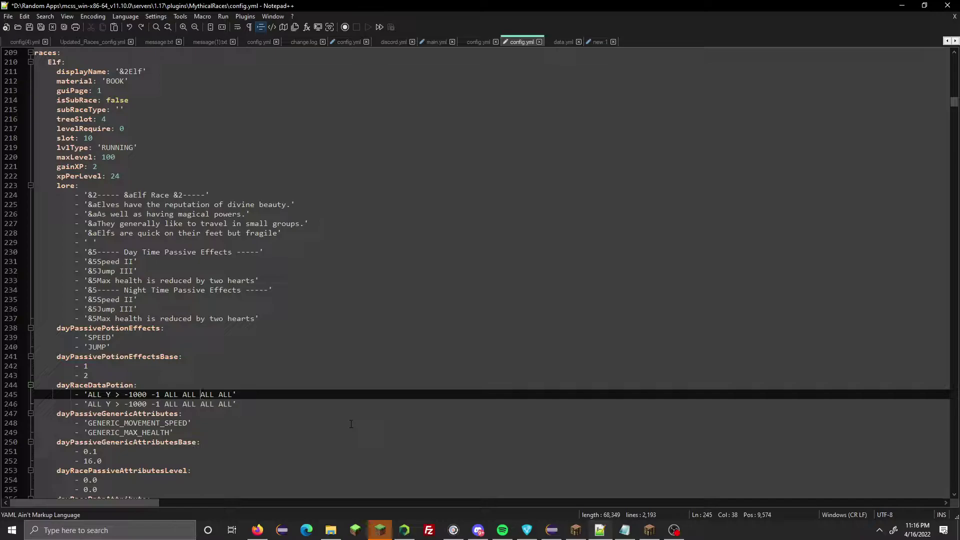
key("BackSpace")
key("BackSpace")
key("BackSpace")
type("FALSE")
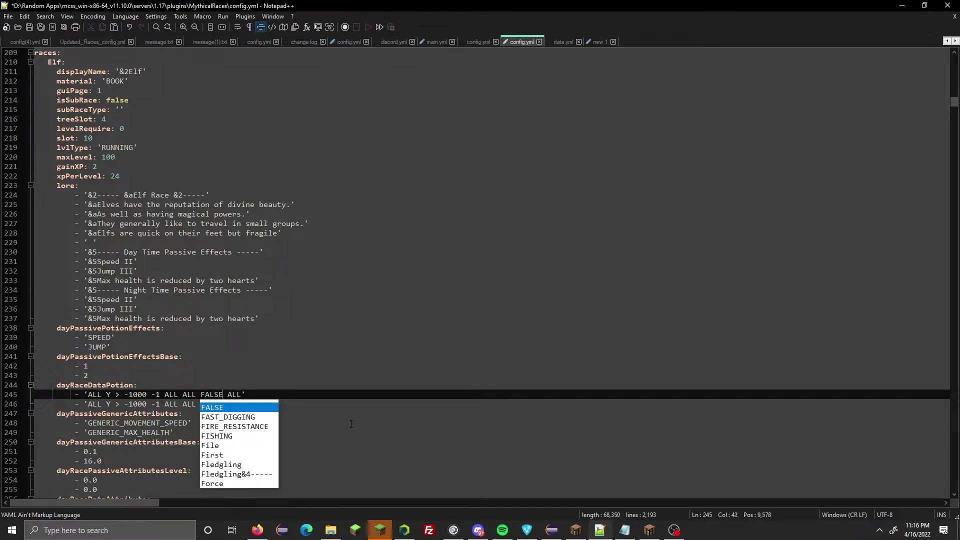
- Change the second-to-last value in the first dayRaceDataPotion entry to TRUE and save the file
key("Escape")
key("BackSpace")
type("TRUE")
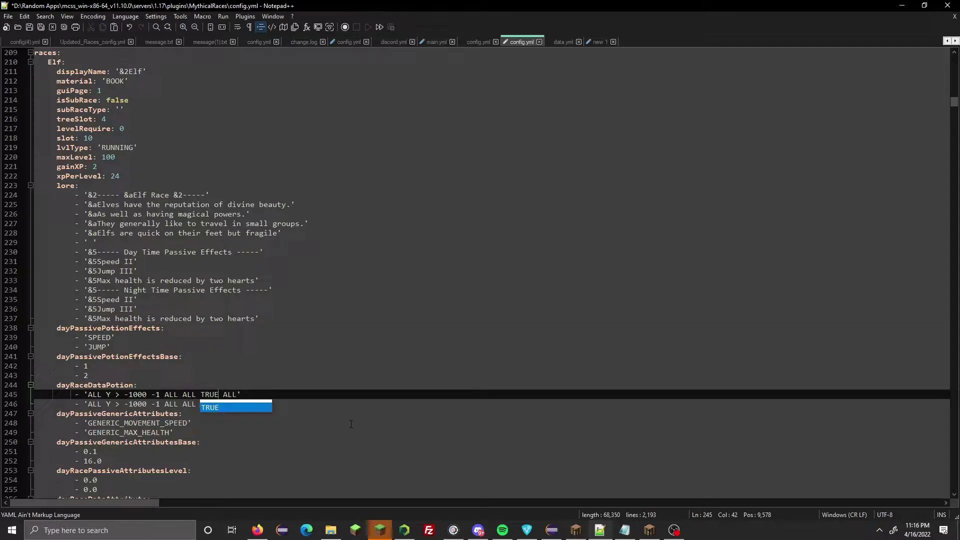
key("Escape")
key("BackSpace")
key("BackSpace")
key("BackSpace")
key("BackSpace")
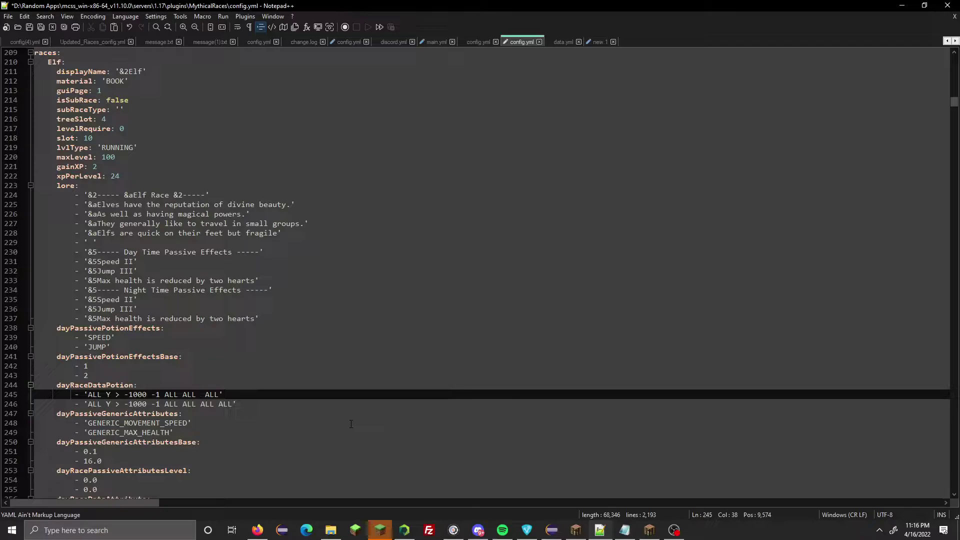
type("TRUE")
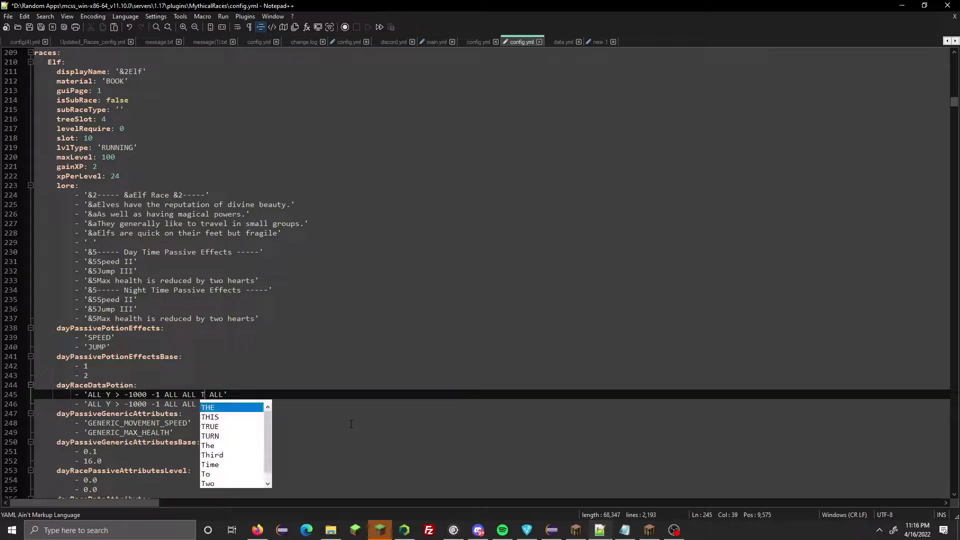
key("ctrl+s")
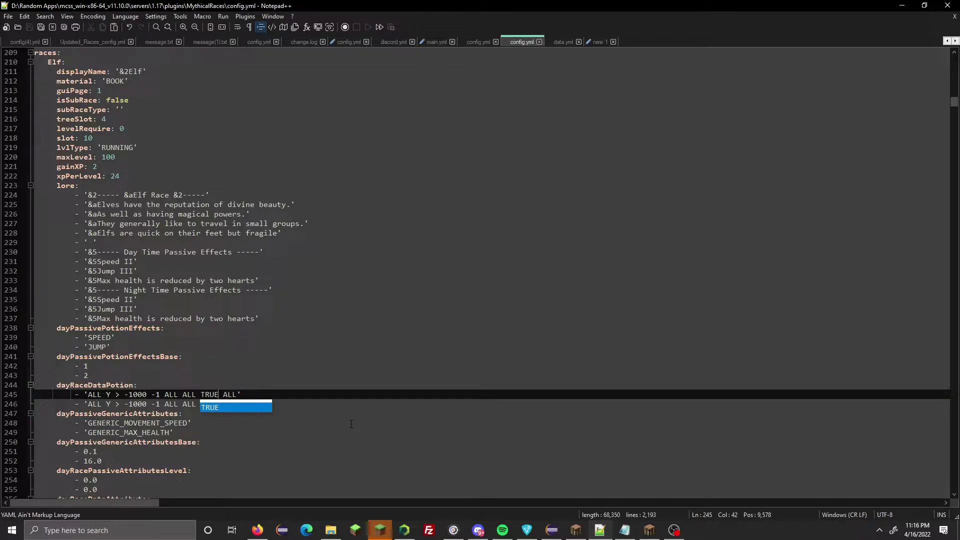
- Set the second-to-last value in the first dayRaceDataPotion entry back to FALSE and save the file
key("BackSpace")
key("BackSpace")
key("BackSpace")
key("BackSpace")
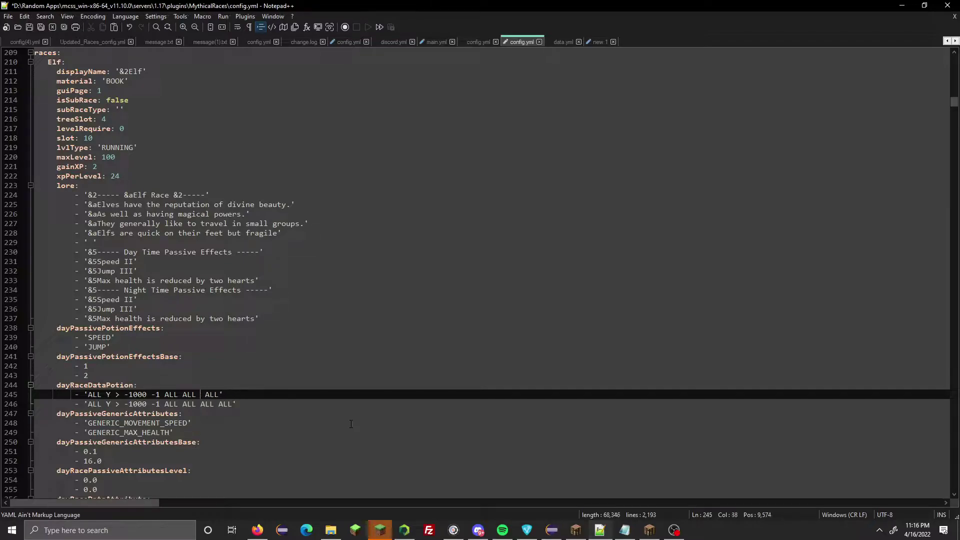
type("FALSE")
key("ctrl+s")
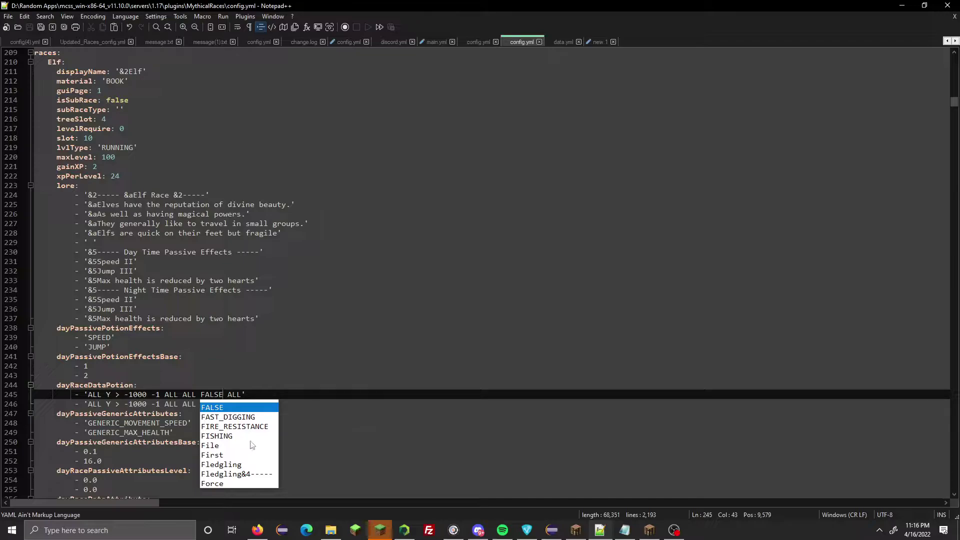
- Examine the FALSE value and the leading ALL value in the first dayRaceDataPotion entry
left_click(235, 376)
double_click(212, 395)
left_click(295, 387)
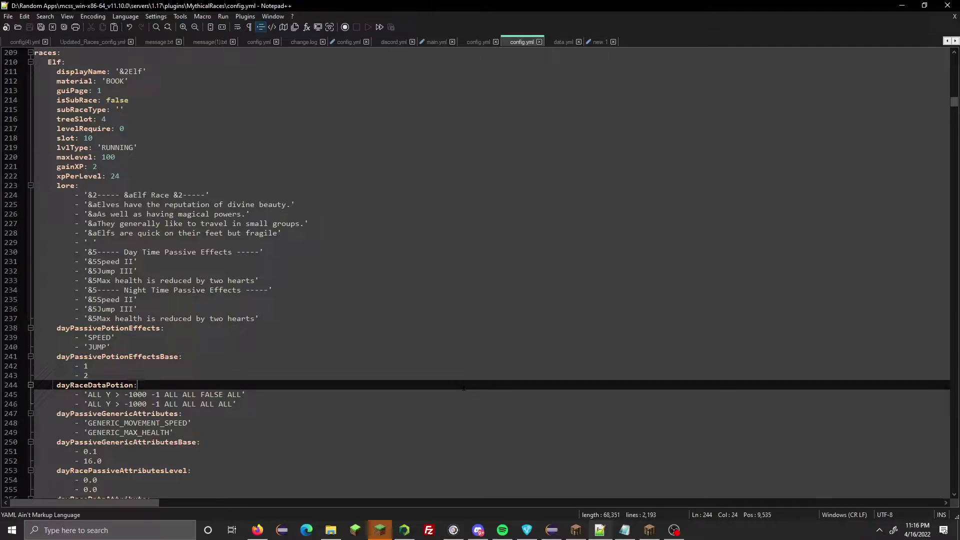
double_click(95, 394)
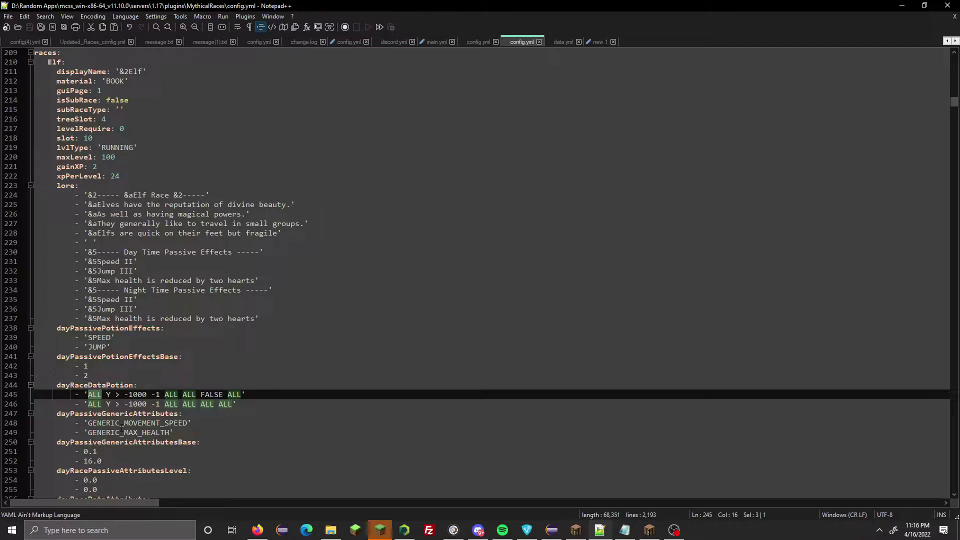
- Try TRUE as the second-to-last value of the first dayRaceDataPotion entry, restore it to ALL, and save the file
double_click(209, 395)
type("TRUE")
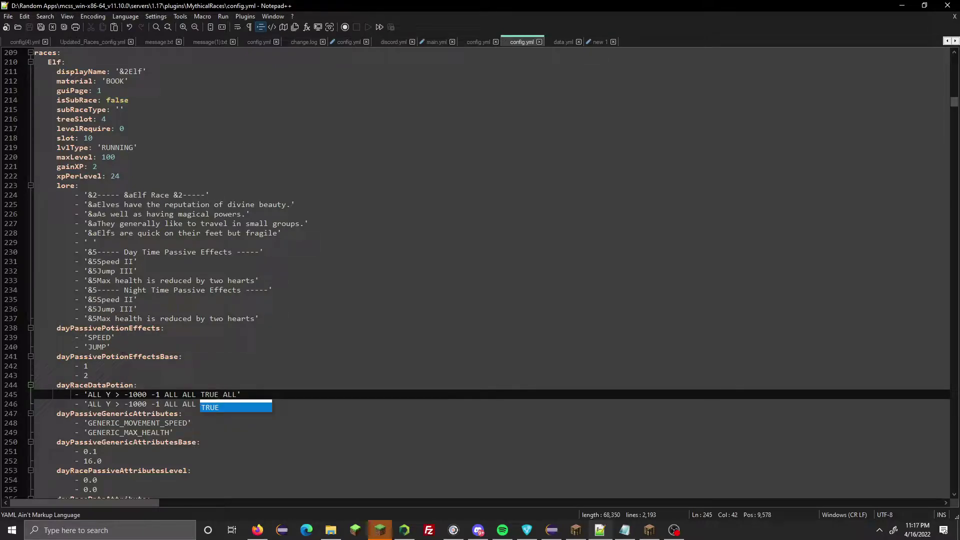
key("BackSpace")
key("BackSpace")
key("BackSpace")
key("BackSpace")
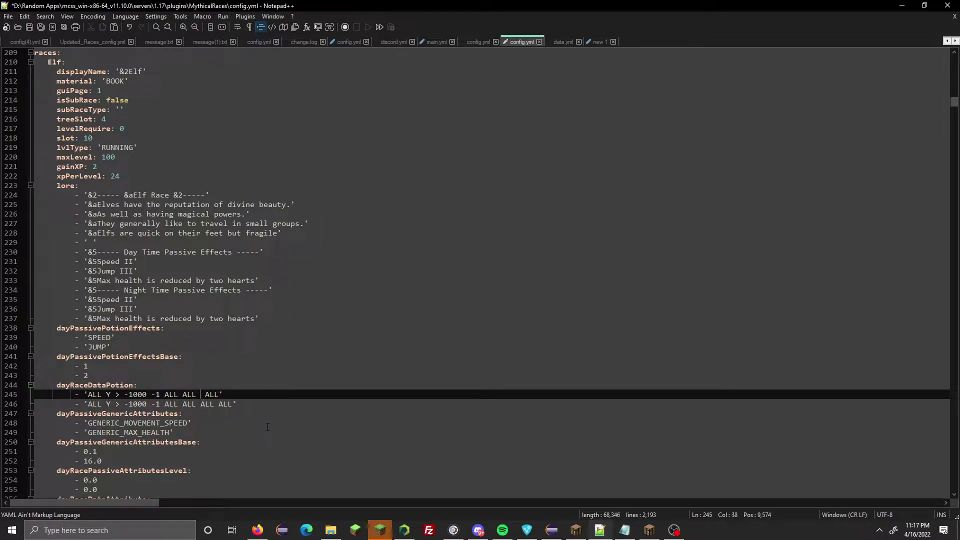
type("ALL")
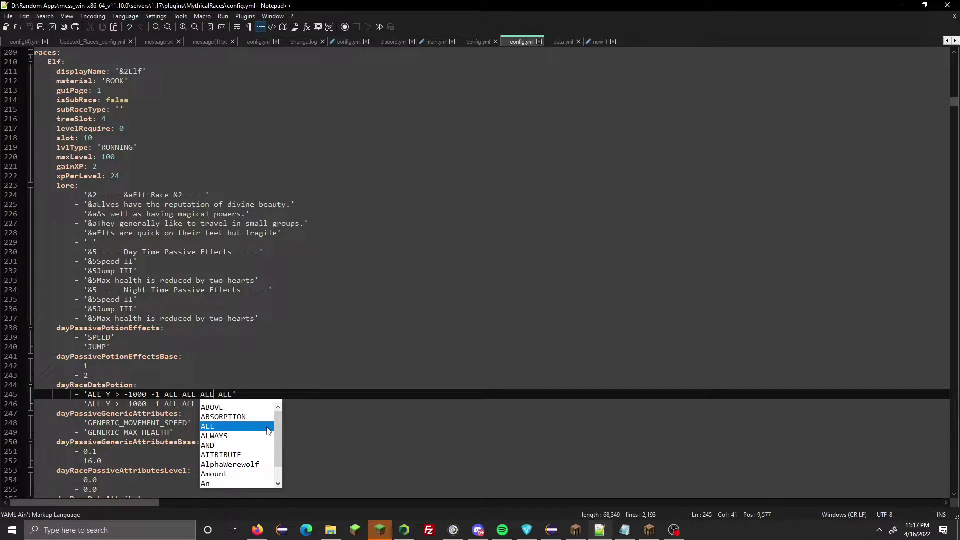
- Examine the leveling, messages, profile and help sections at the end of config.yml
left_click_drag(236, 357, 232, 351)
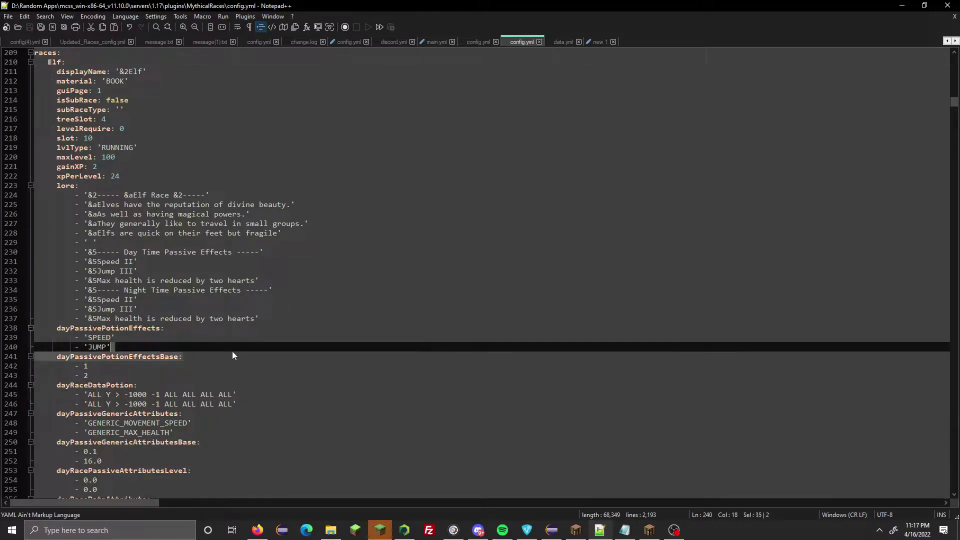
scroll(245, 357, "down", 2)
left_click(262, 344)
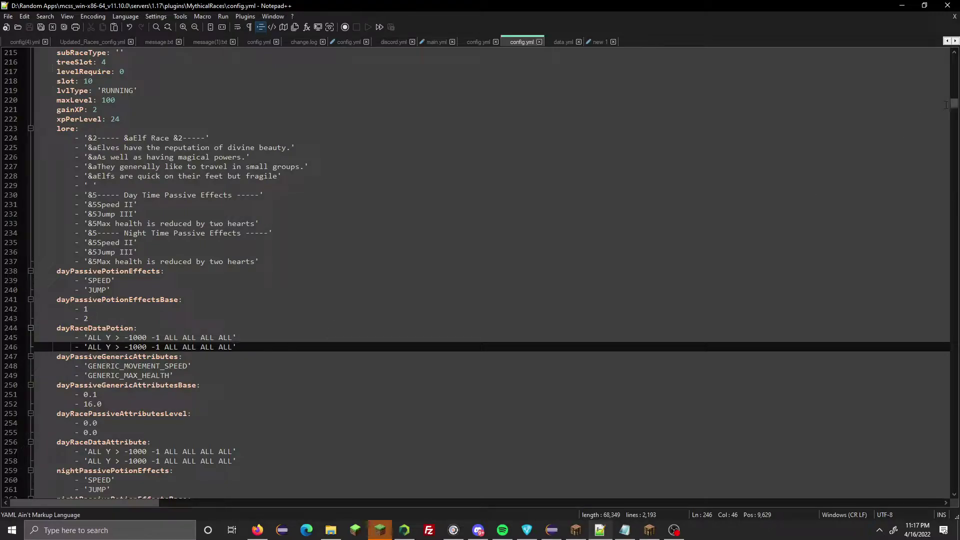
left_click_drag(954, 104, 954, 489)
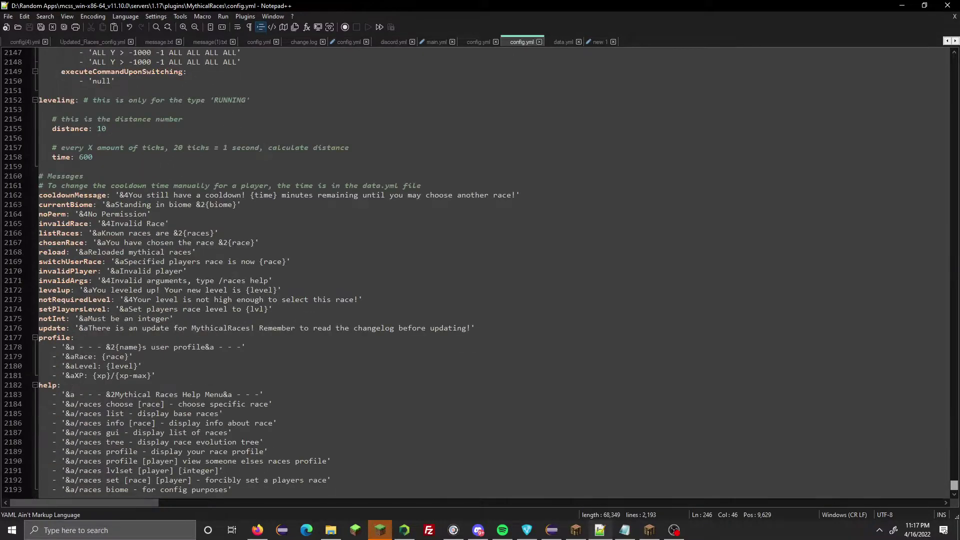
left_click(596, 312)
scroll(596, 314, "up", 4)
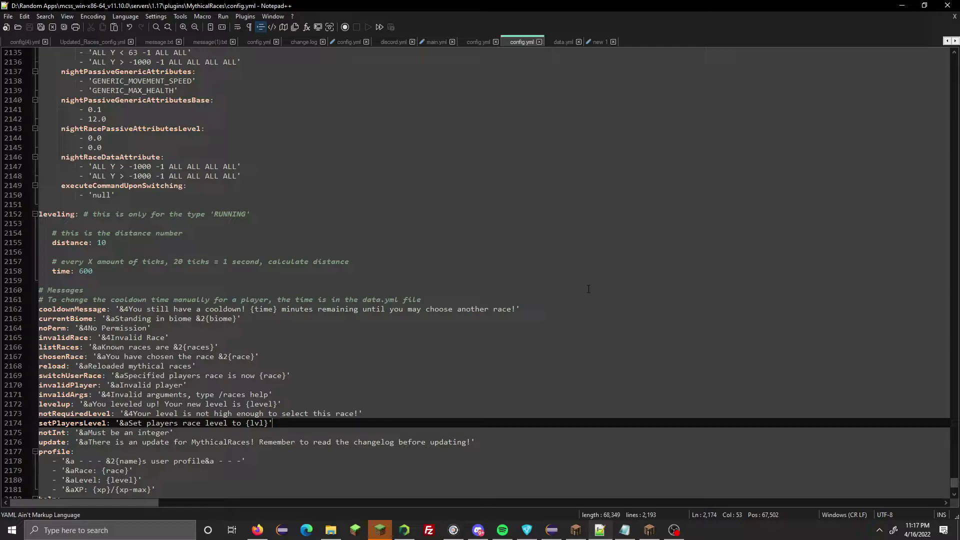
scroll(589, 289, "down", 3)
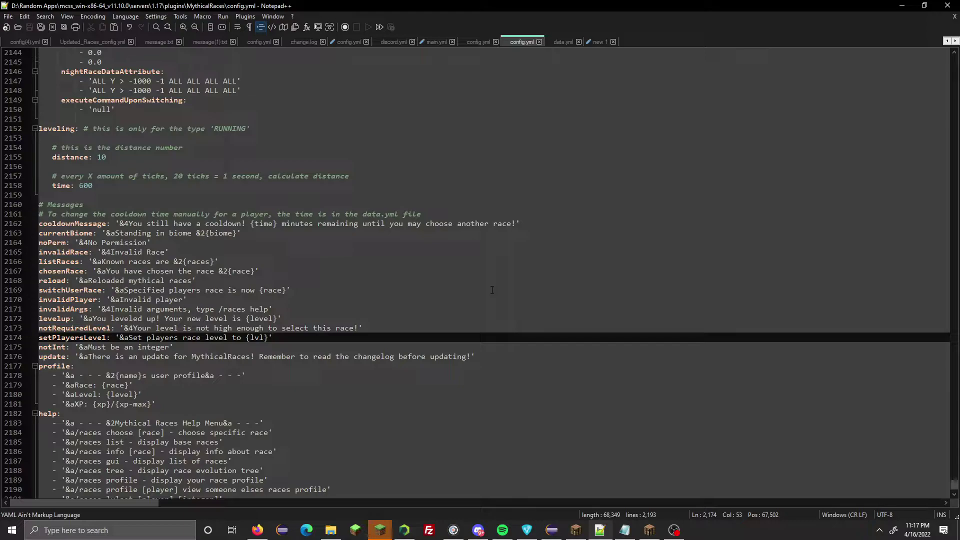
- Switch to Minecraft and set the player's race to HighHuman with the command /races set HighHuman and the player's username
left_click(576, 530)
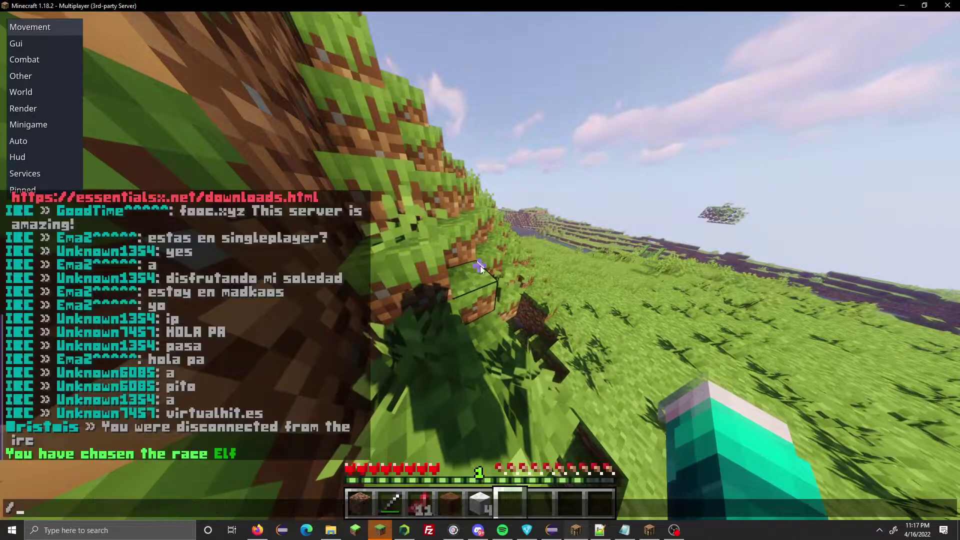
type("/races")
key("Tab")
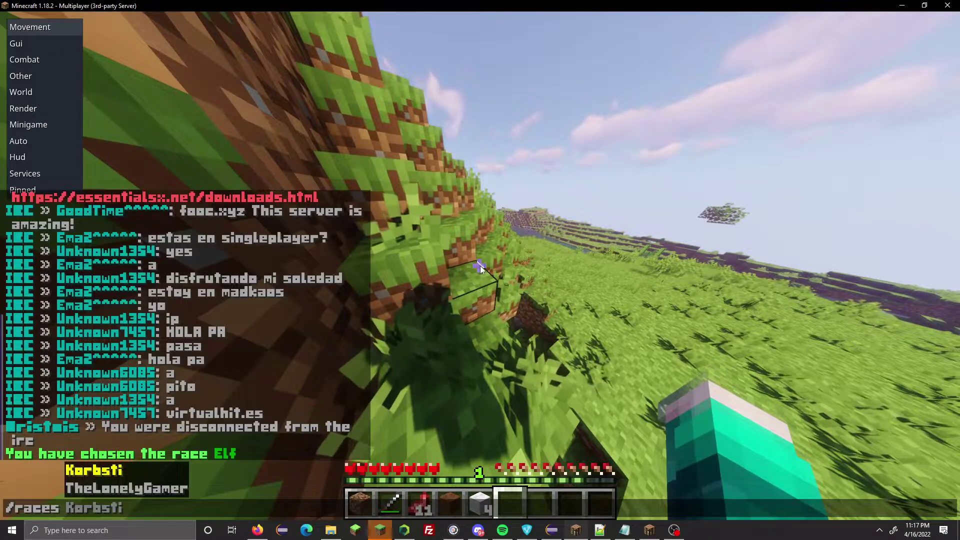
type("set HighHuman Korbsti")
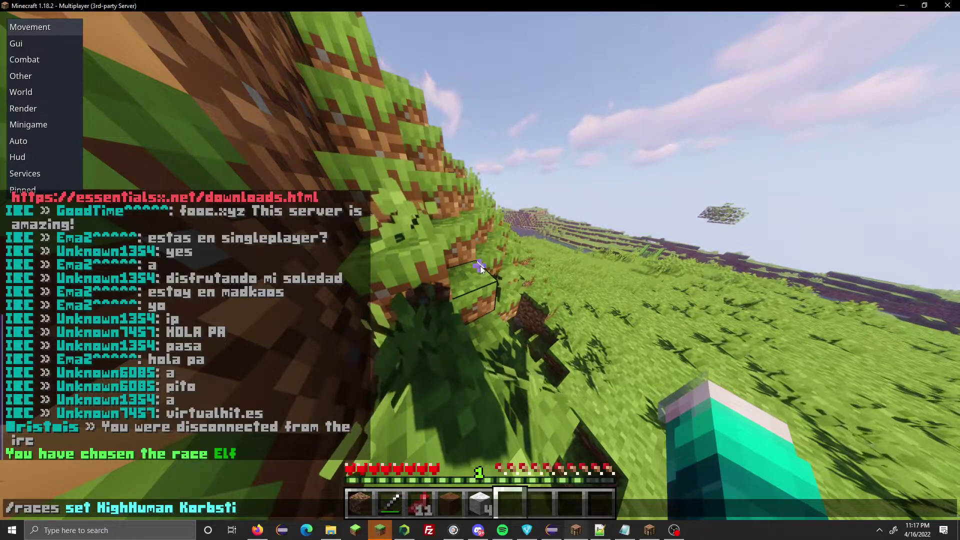
key("Return")
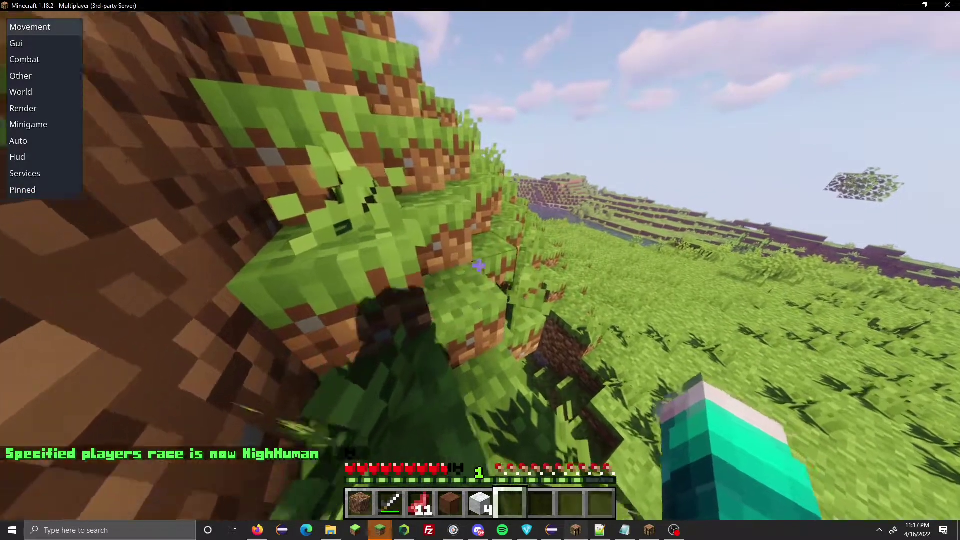
- Run and jump forward along the grassy hillside as the HighHuman race
key("w")
key("space")
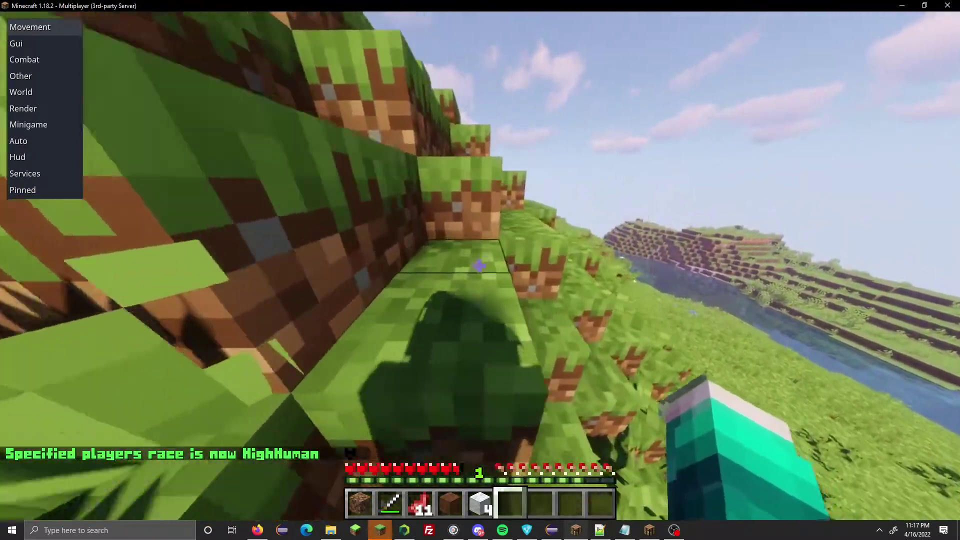
key("w")
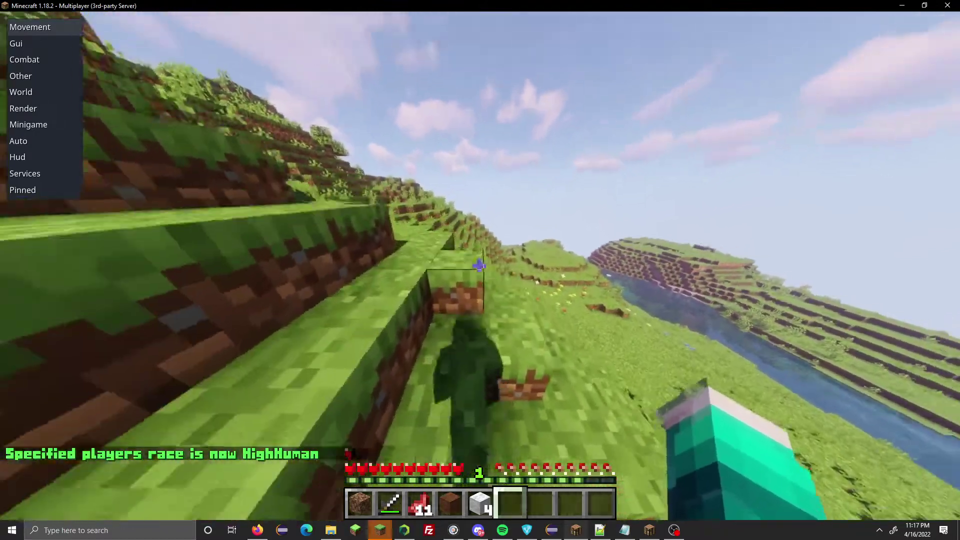
key("w")
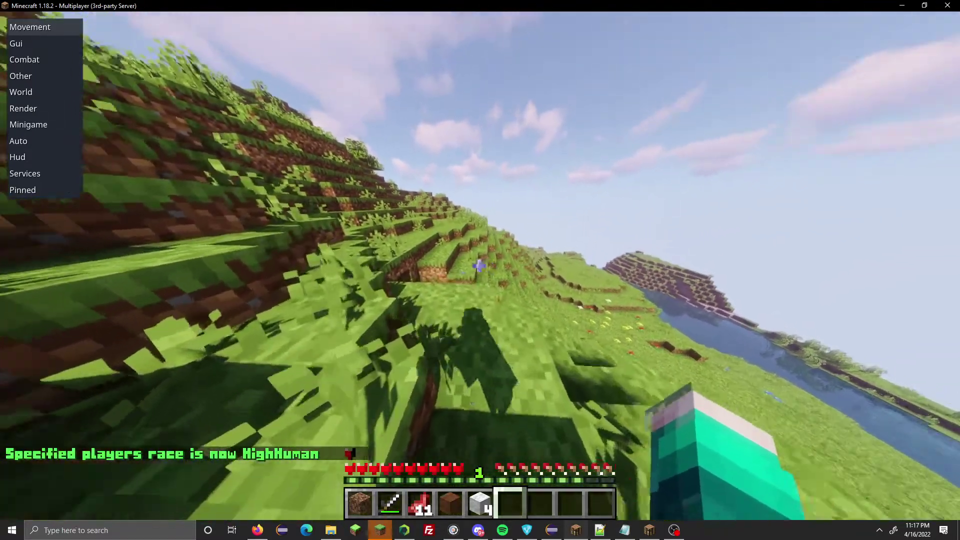
key("w")
- Display the other player's race profile in chat with the command /races profile and that player's username
key("t")
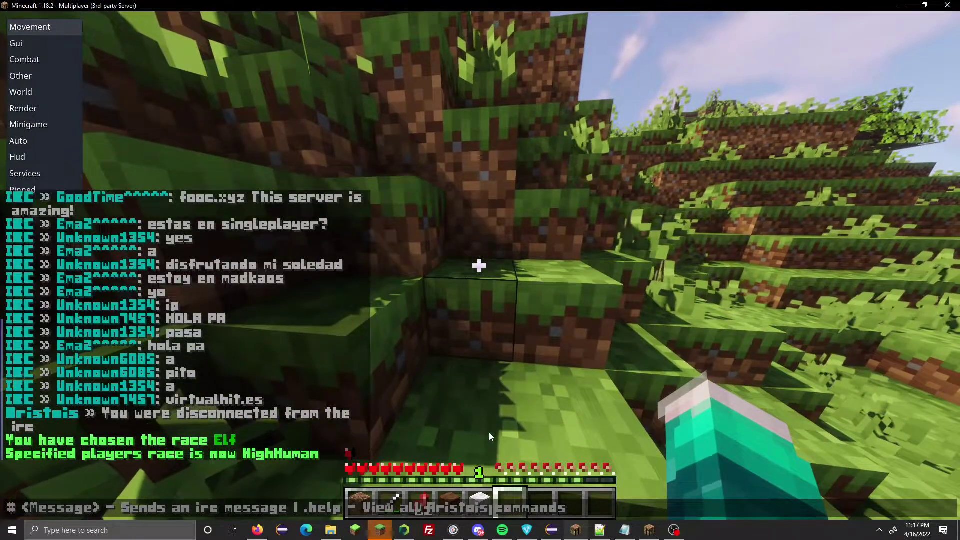
key("Escape")
key("t")
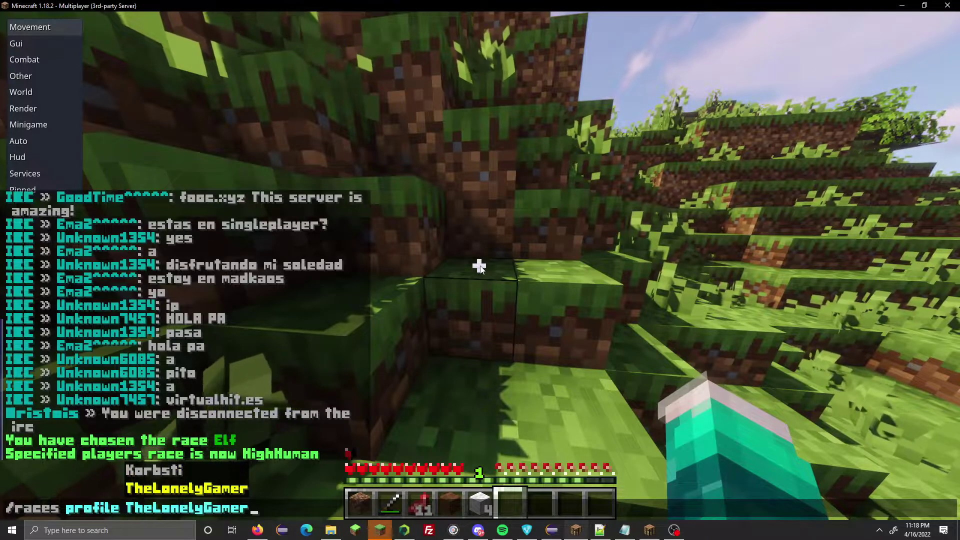
key("Return")
key("t")
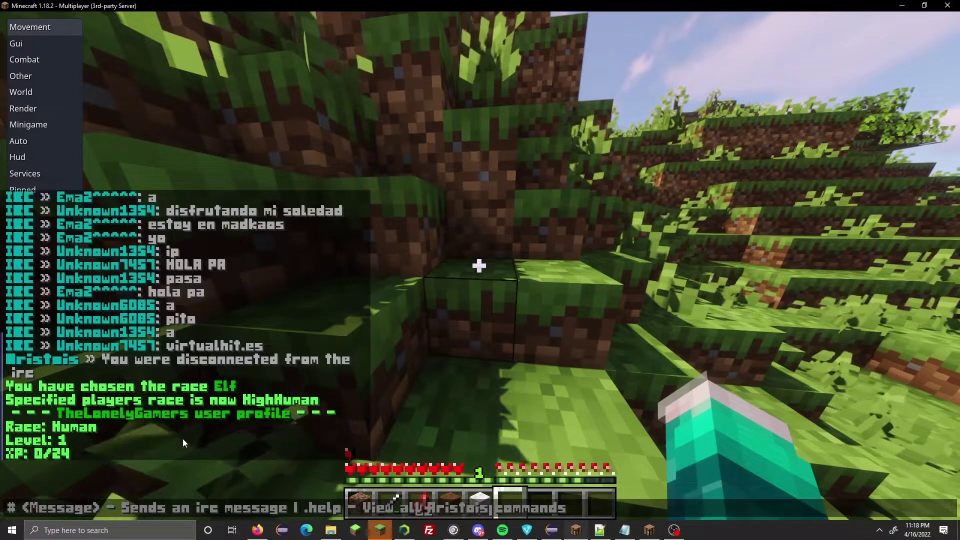
key("Escape")
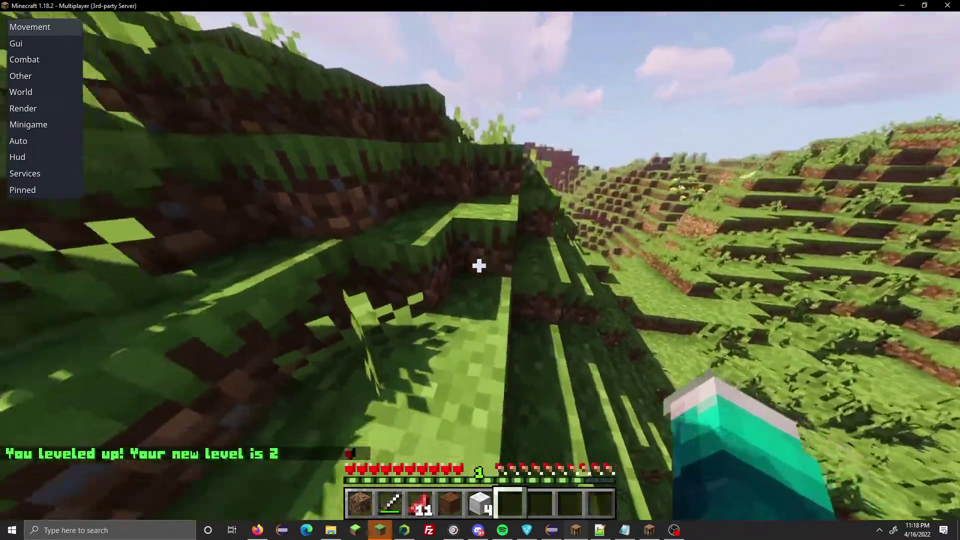
- Switch to Notepad++ to review the messages, profile and help lines at the end of config.yml, and return to Minecraft
key("t")
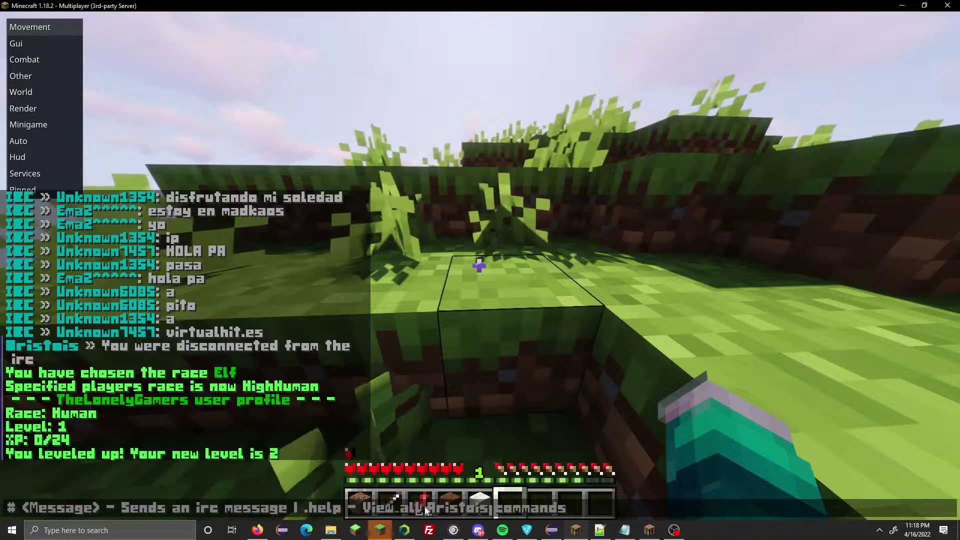
left_click(600, 530)
scroll(495, 416, "down", 1)
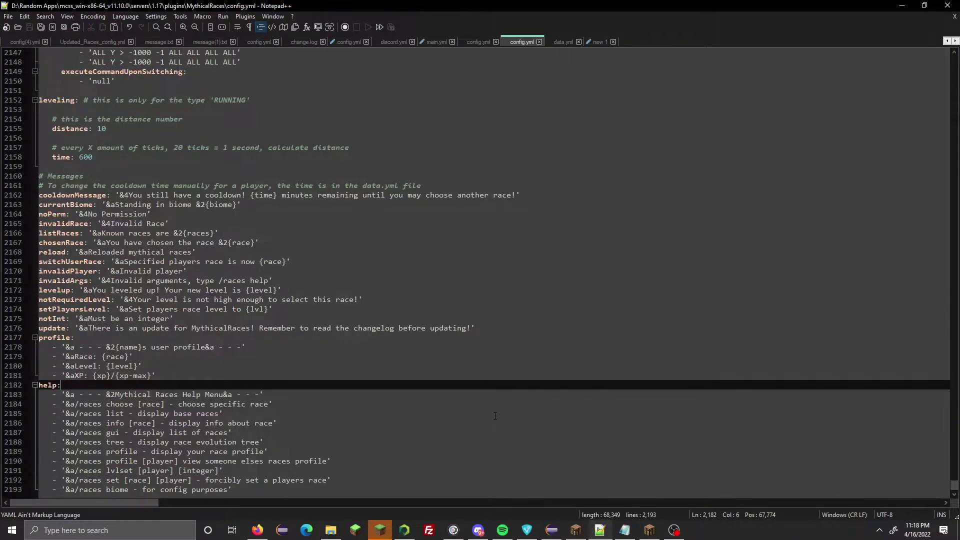
left_click(457, 371)
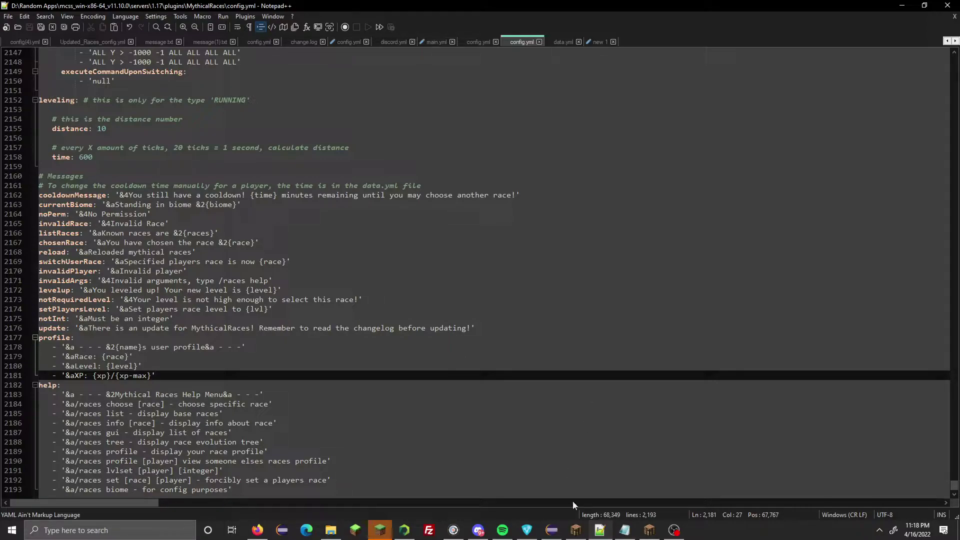
left_click(576, 530)
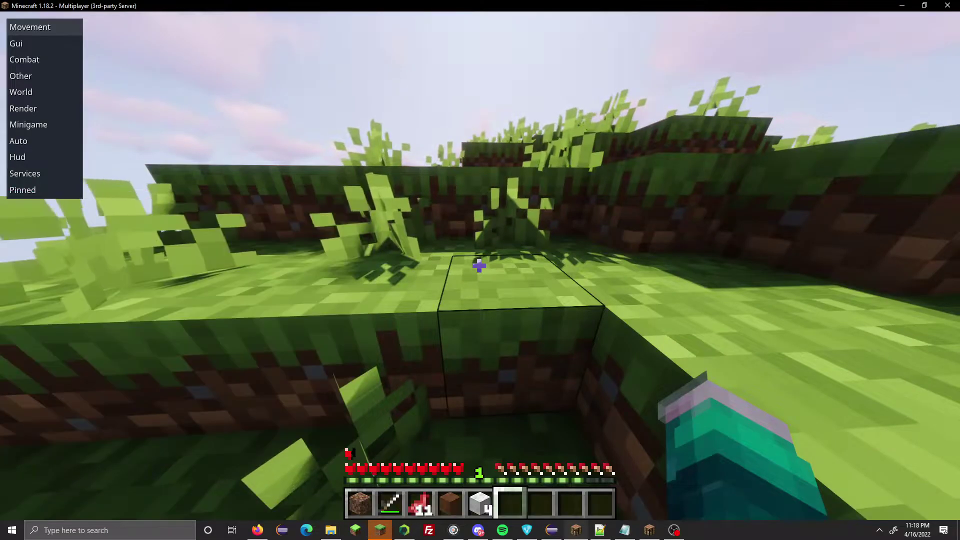
- Set the player's race level to 20 with /races lvlset and the player's own username
key("w")
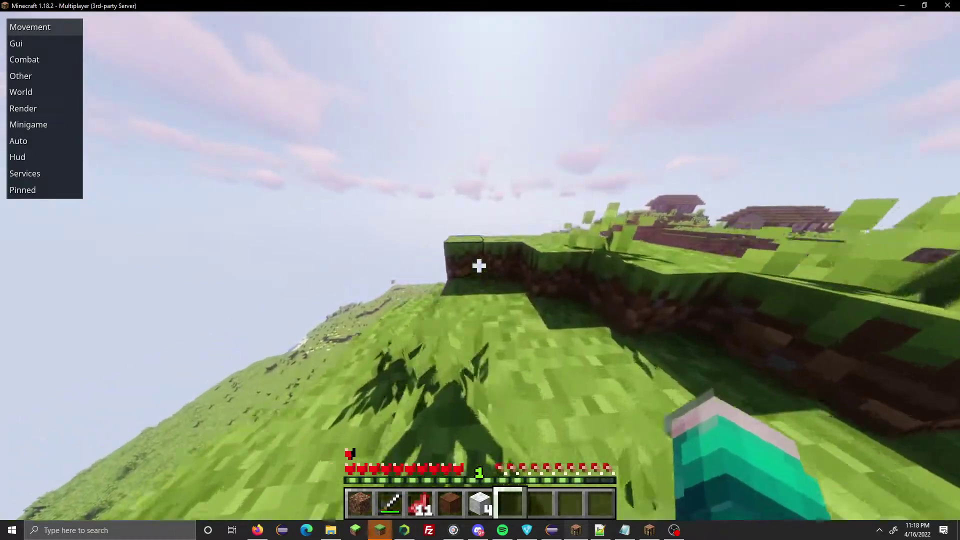
key("slash")
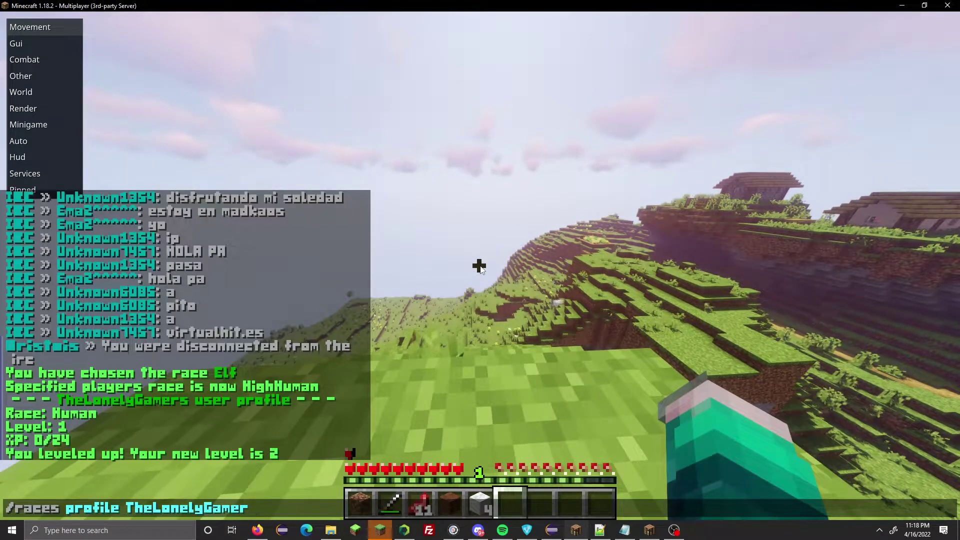
type("races lvlset Korbsti")
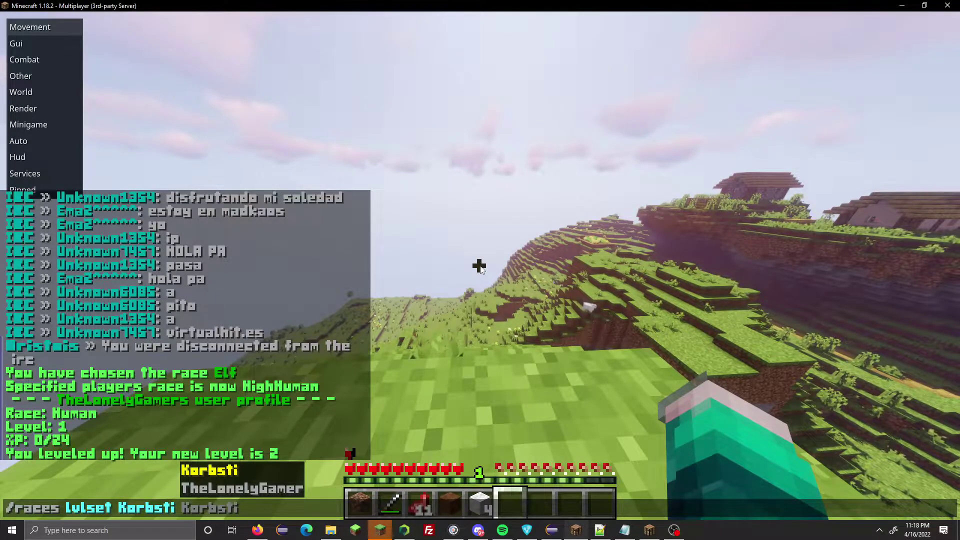
type("20")
key("Return")
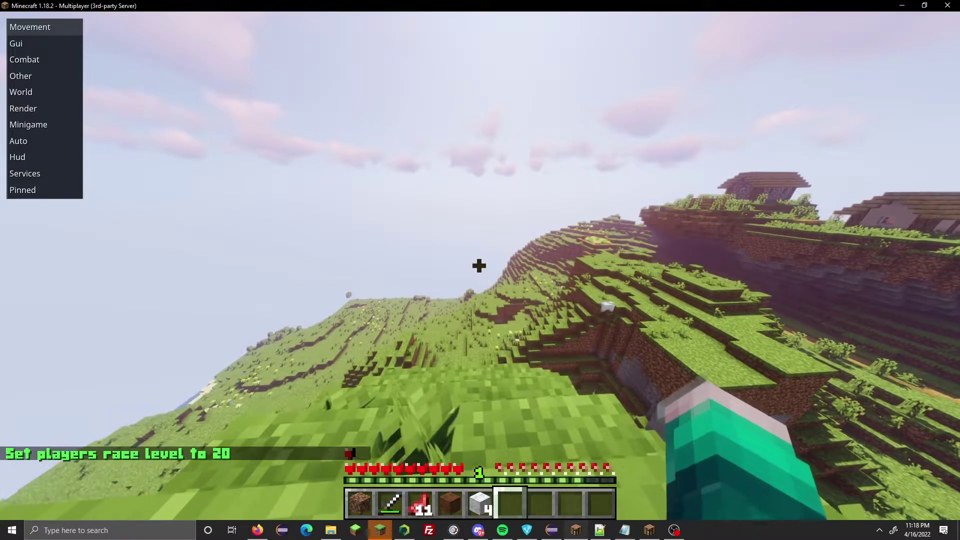
- Run and jump forward across the grassy hilltop past the pig
key("w")
key("space")
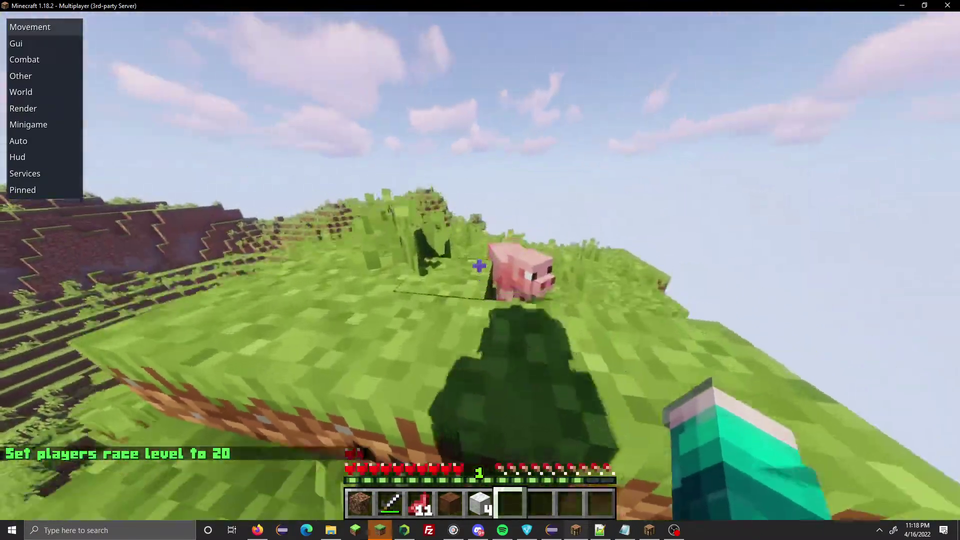
key("w")
key("space")
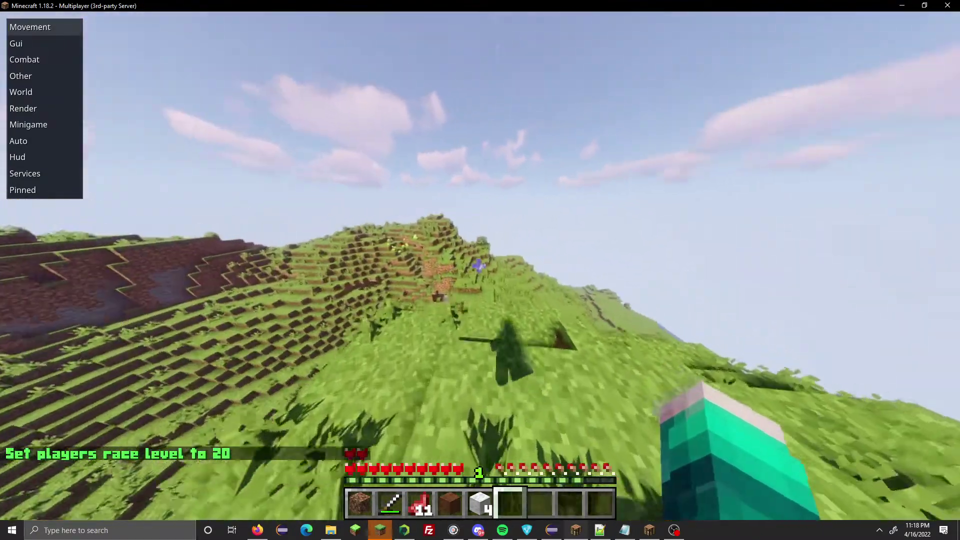
key("w")
- Set the player's race level to 0 with /races lvlset and the player's own username
key("t")
key("Up")
key("BackSpace")
key("BackSpace")
key("BackSpace")
key("BackSpace")
key("BackSpace")
key("BackSpace")
key("BackSpace")
key("BackSpace")
key("BackSpace")
key("BackSpace")
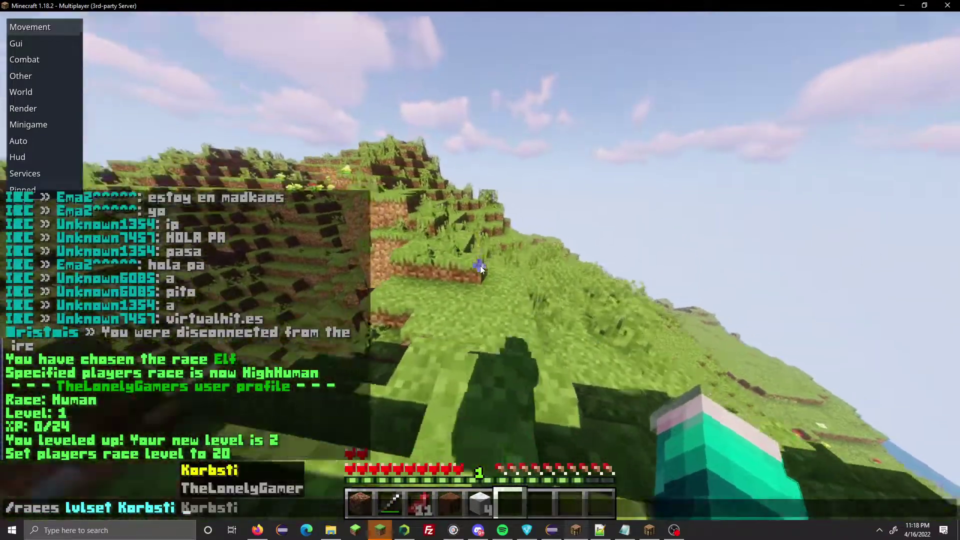
key("Tab")
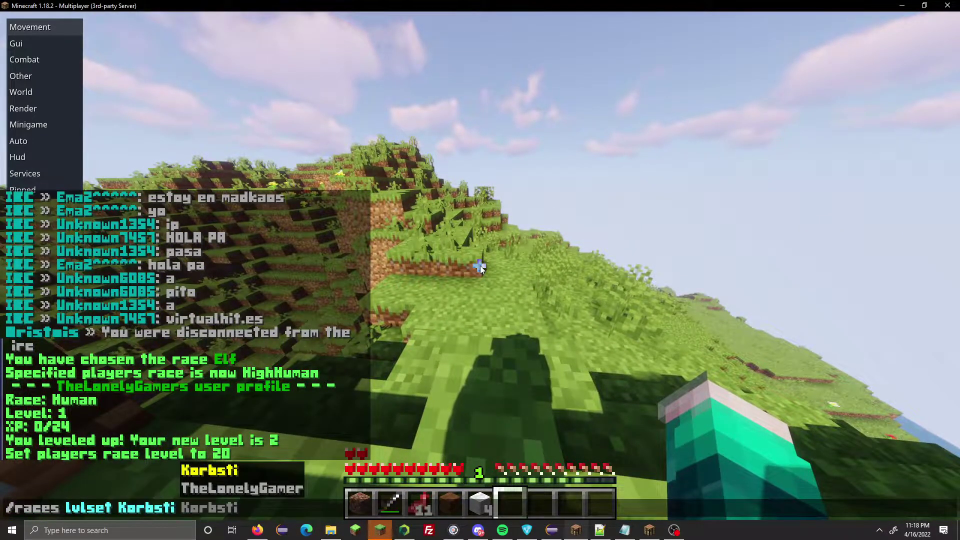
type("90")
key("BackSpace")
key("BackSpace")
type("0")
key("Return")
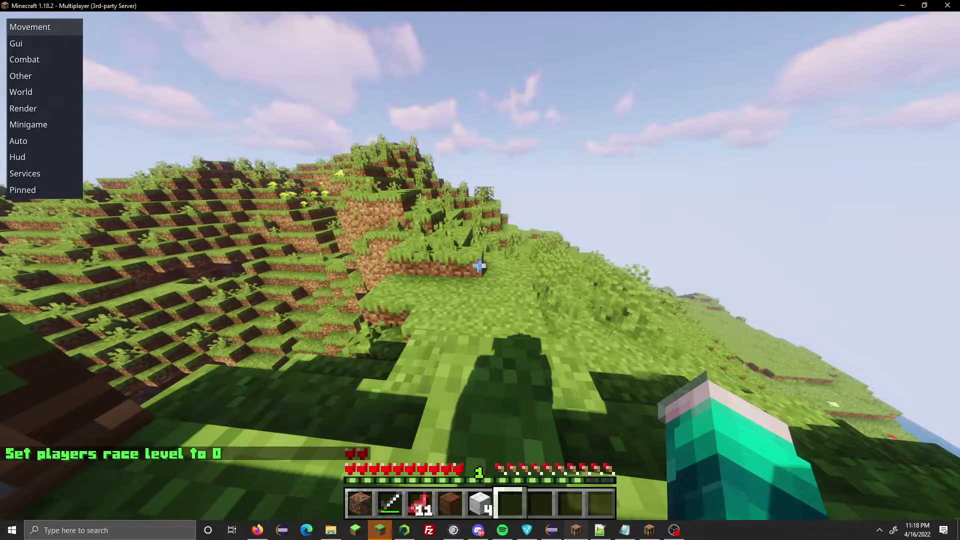
- Choose the Human race with the command /races choose Human
key("t")
key("Up")
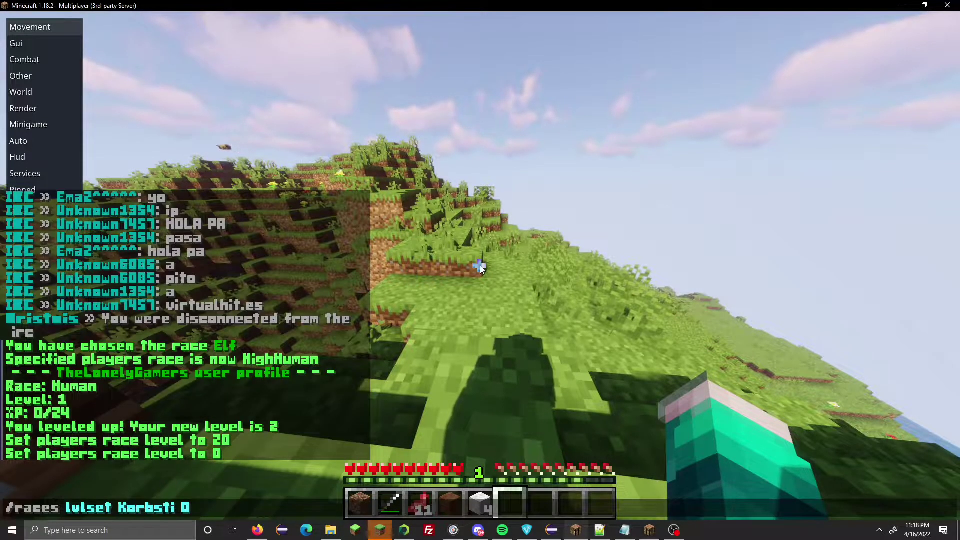
type("choose Human")
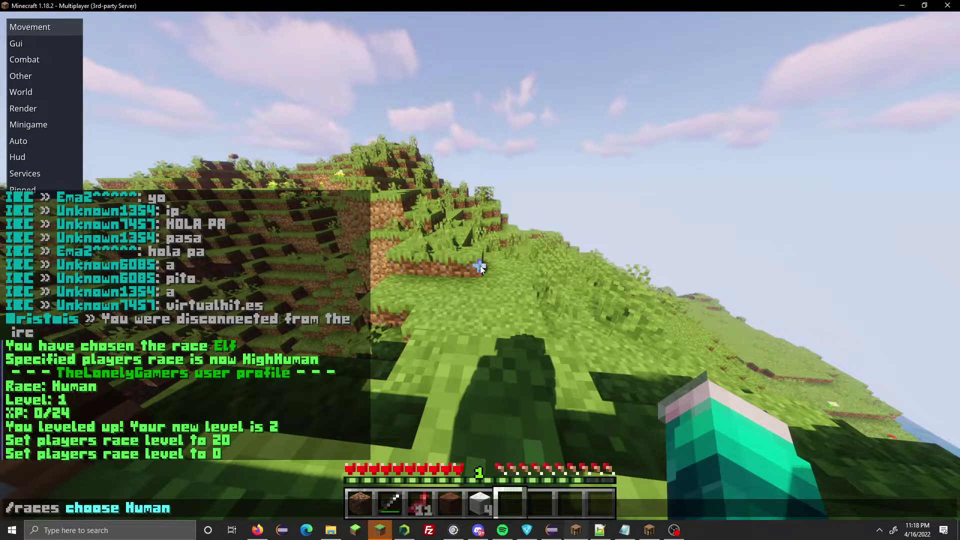
key("Return")
- Open the race tree with /races tree and try to select the High Human evolution at race level 0
key("t")
key("Up")
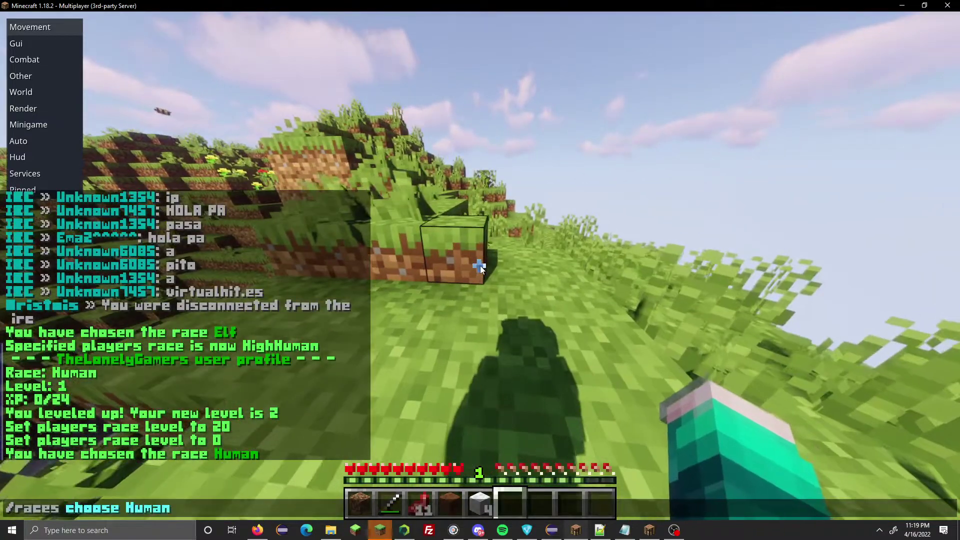
key("Up")
key("Escape")
type("/races")
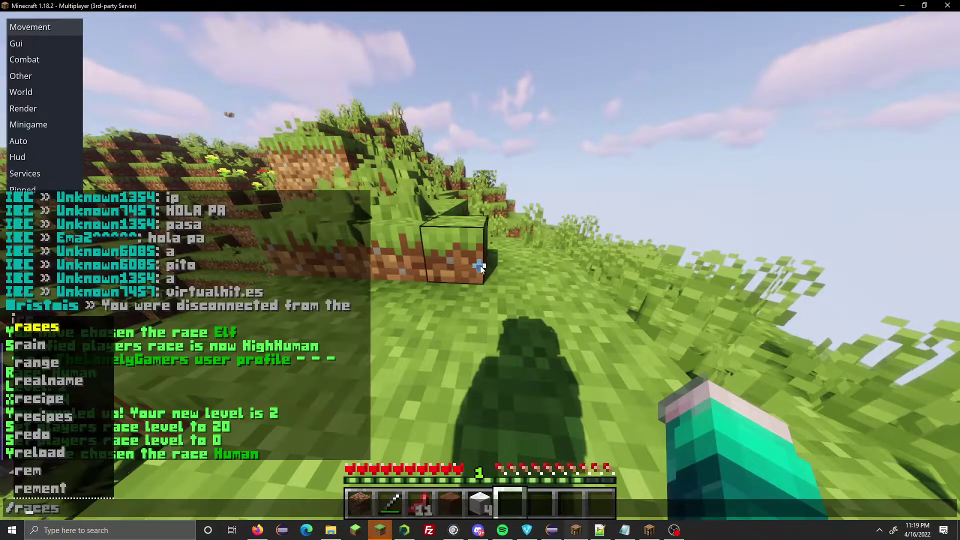
type(" tree")
key("Return")
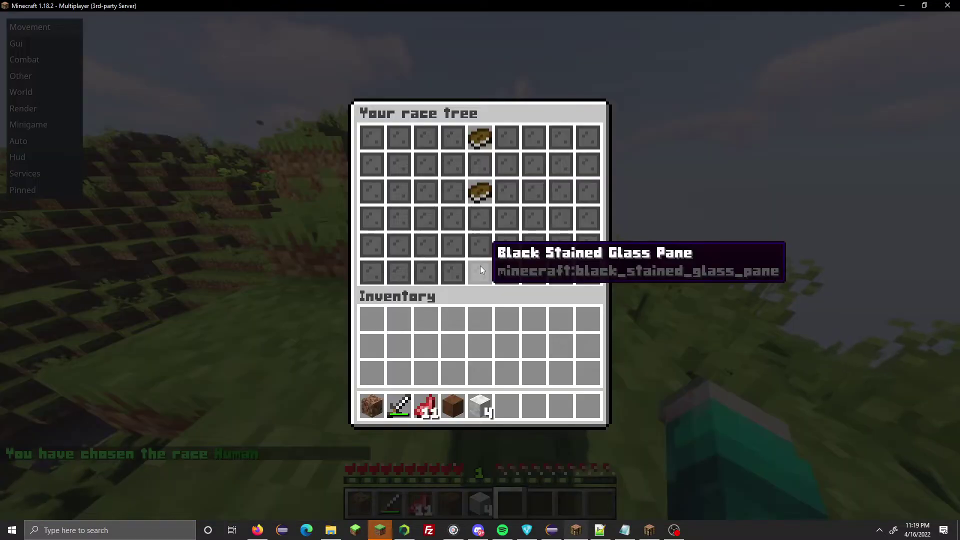
mouse_move(480, 190)
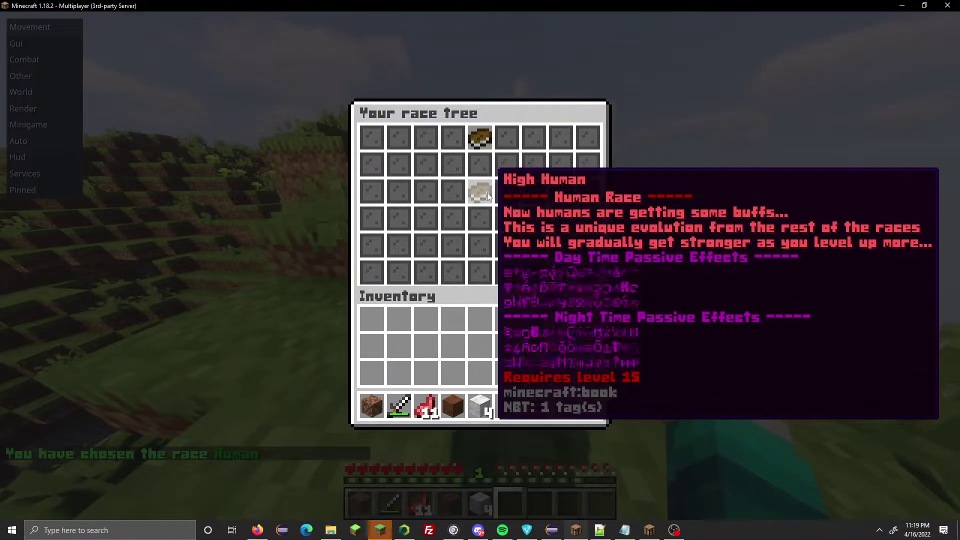
left_click(481, 193)
key("w")
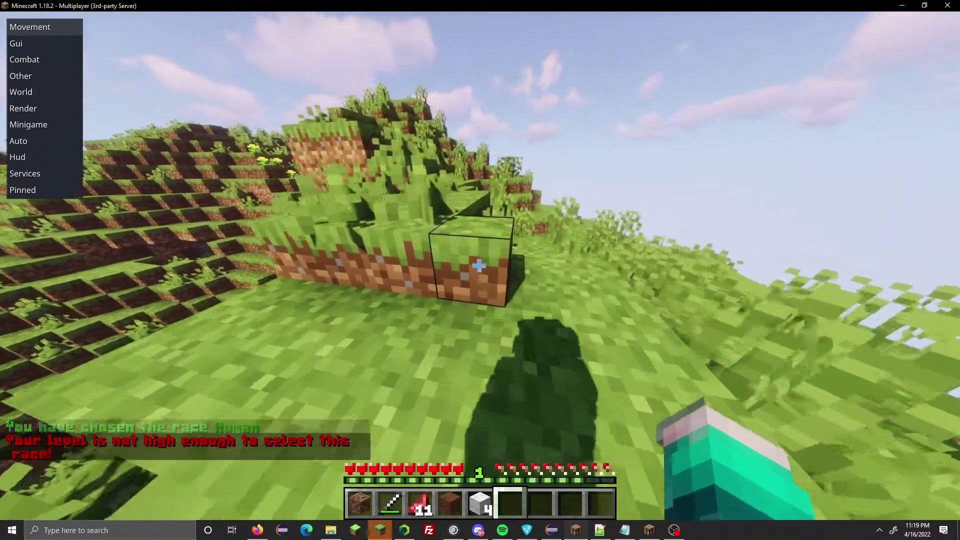
- Raise the player's race level from chat back to 20 with /races lvlset and the player's own username
key("slash")
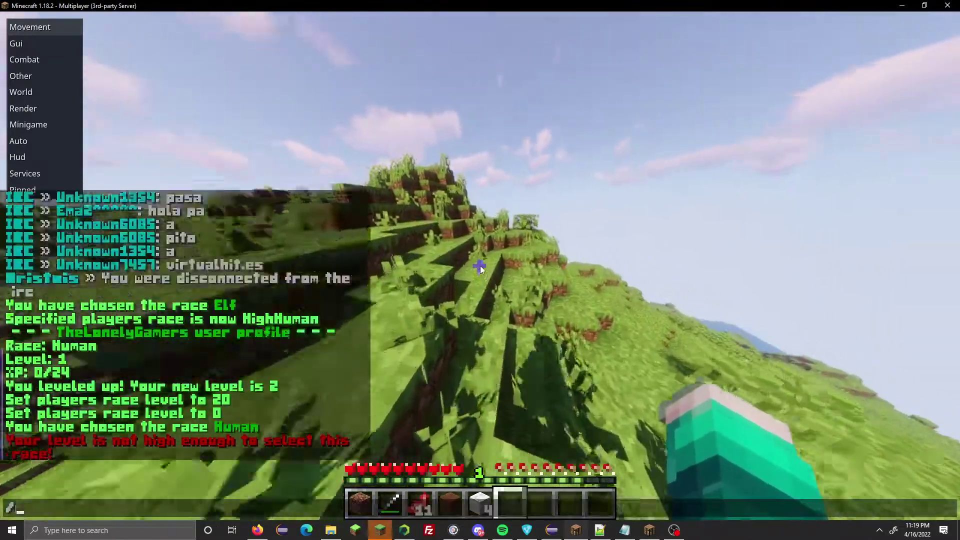
key("Up")
key("Up")
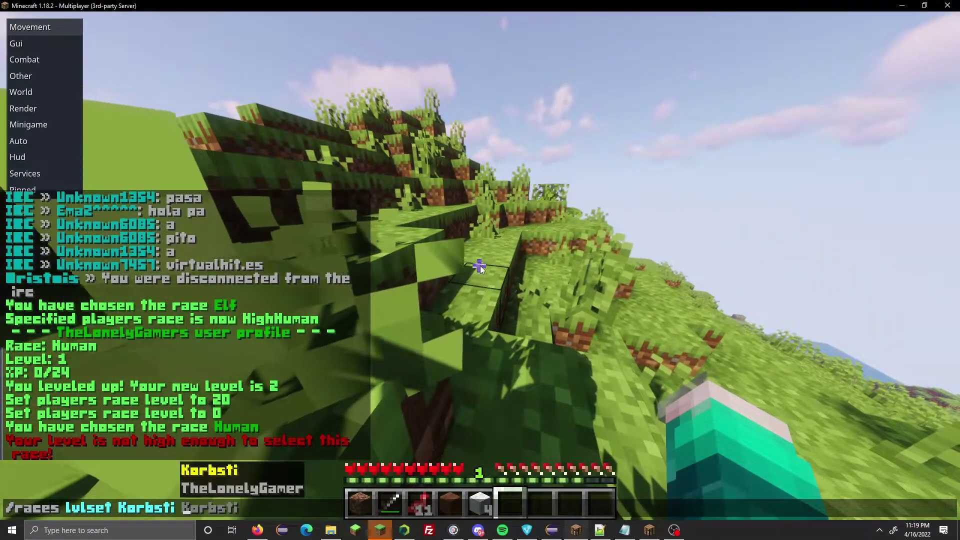
key("Return")
- Reopen the race tree and select the High Human evolution
key("t")
key("Up")
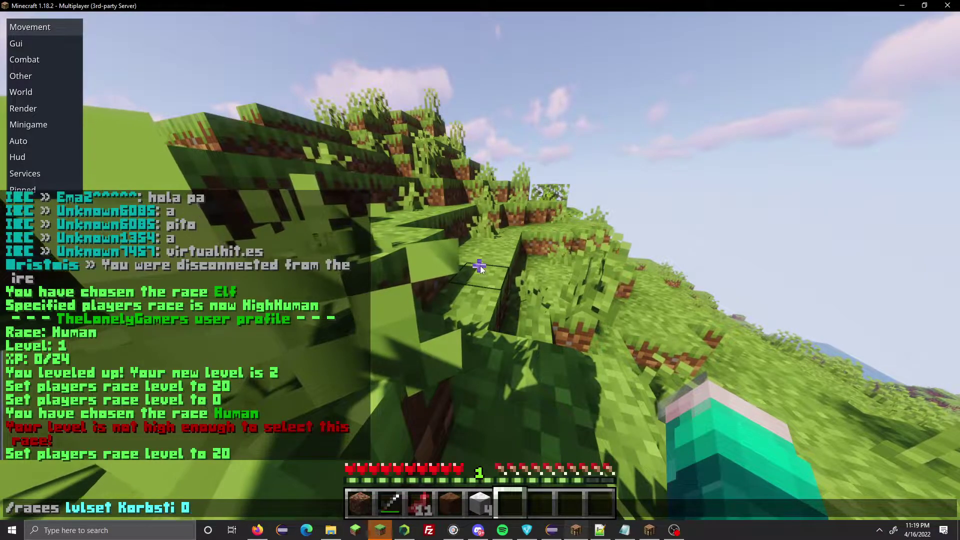
key("Return")
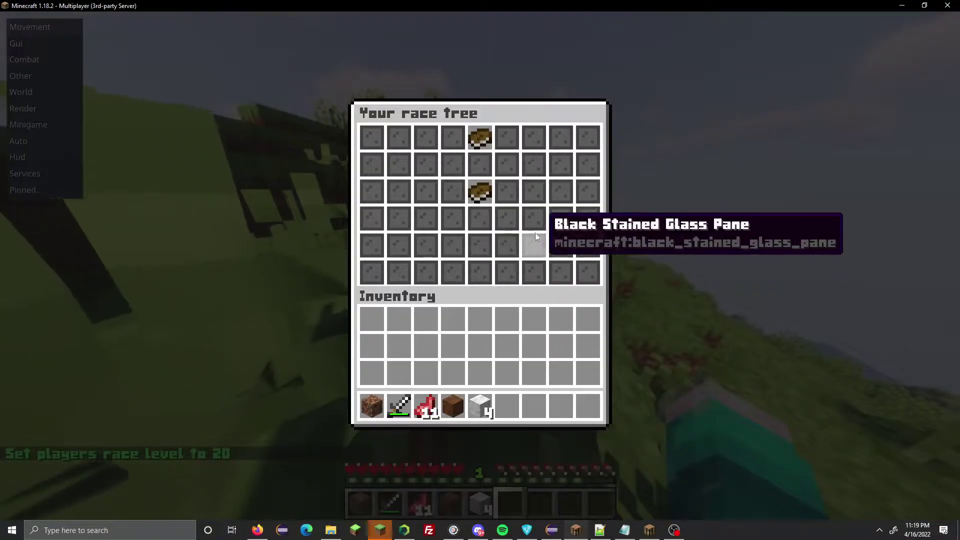
left_click(484, 186)
key("w")
key("w")
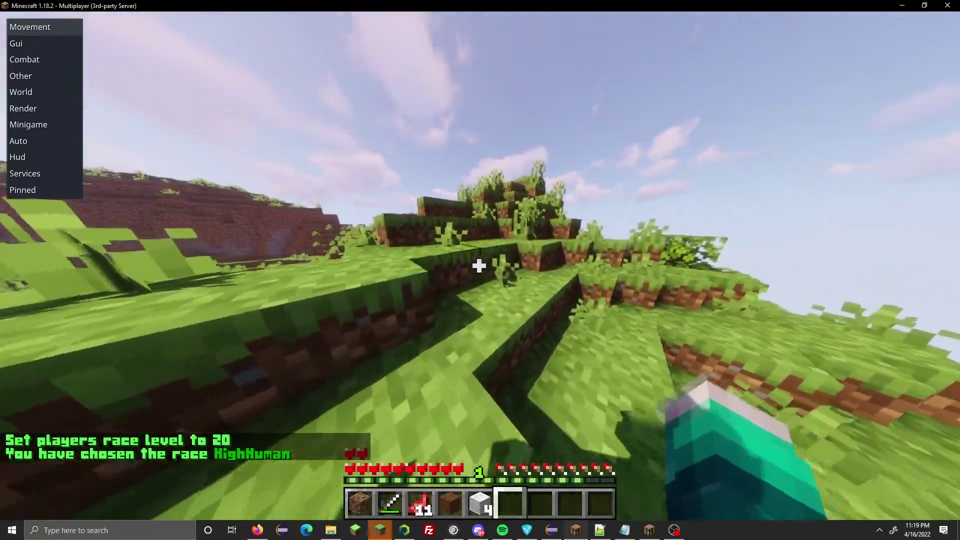
- Run on along the hillside and set the player's race level to 1000 with /races lvlset
key("w")
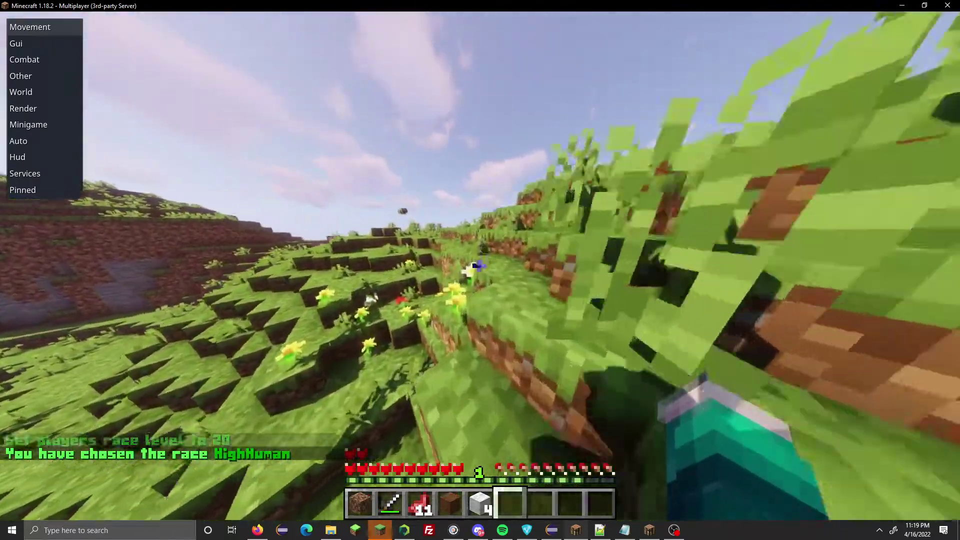
key("w")
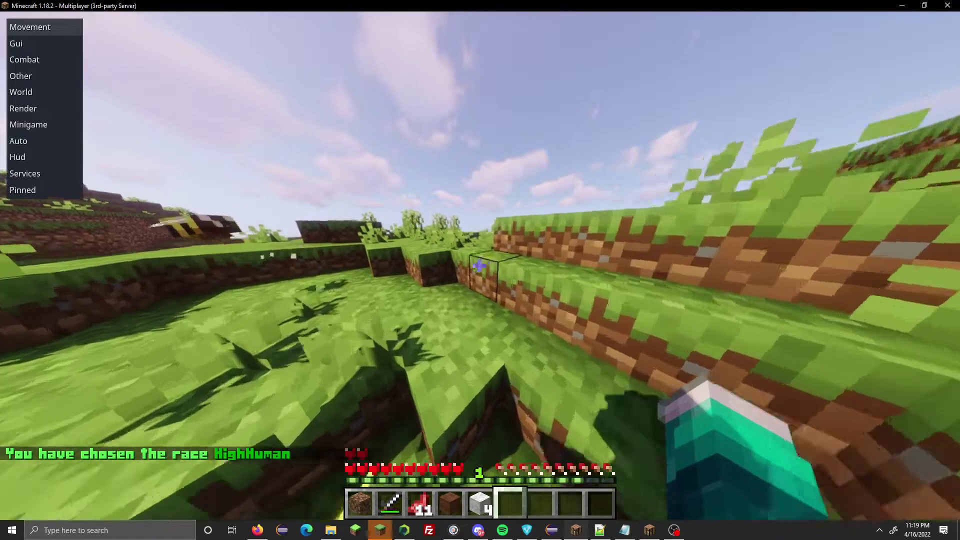
key("t")
key("Up")
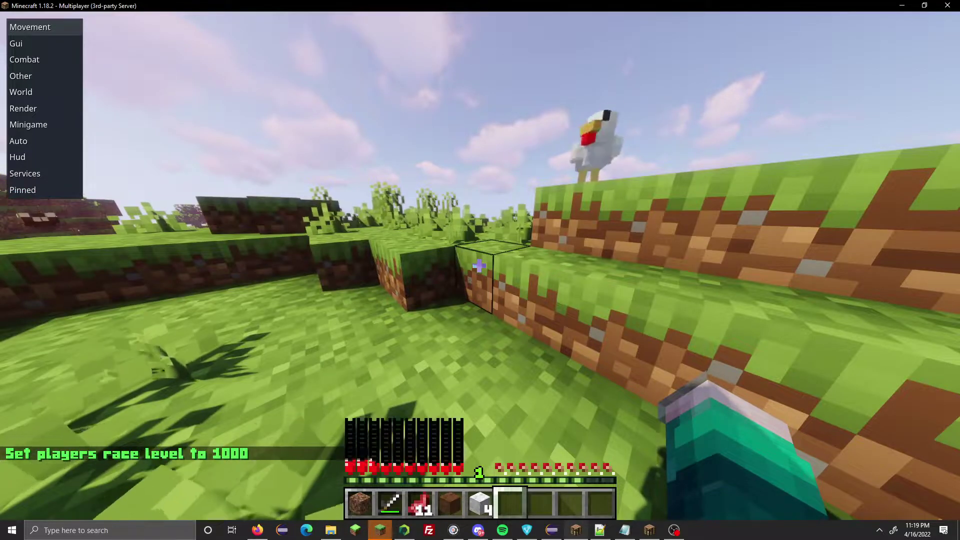
- Run along the grassy slope to the chickens, kill one and collect the raw chicken
key("w")
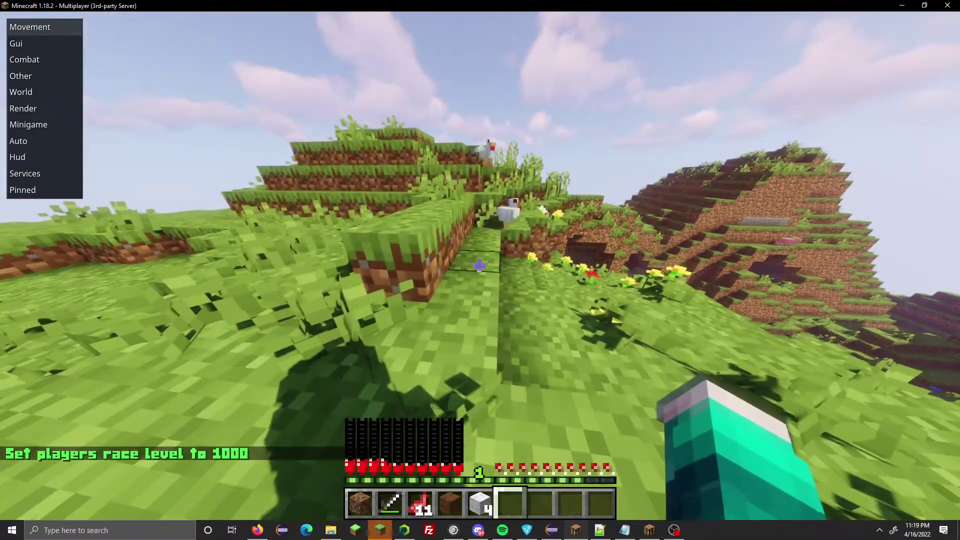
key("w")
key("w")
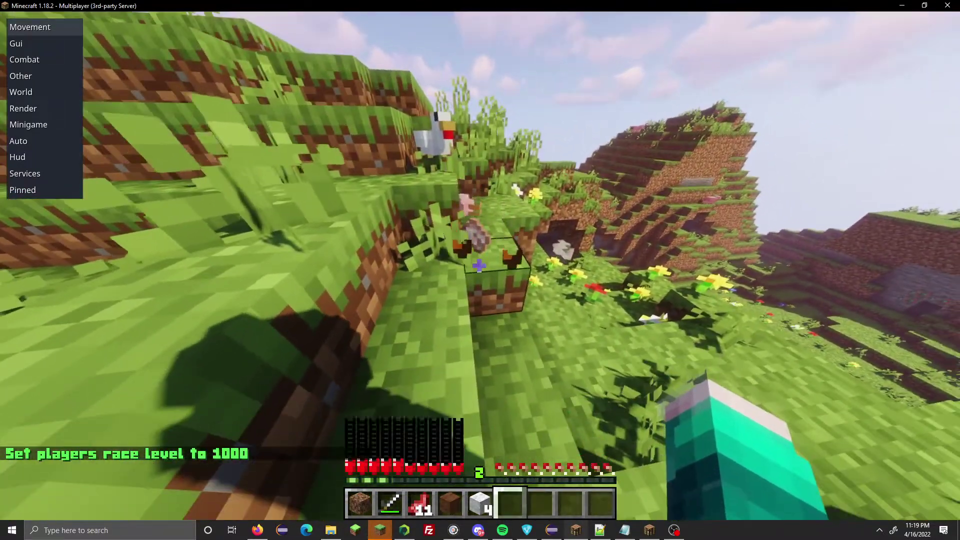
key("w")
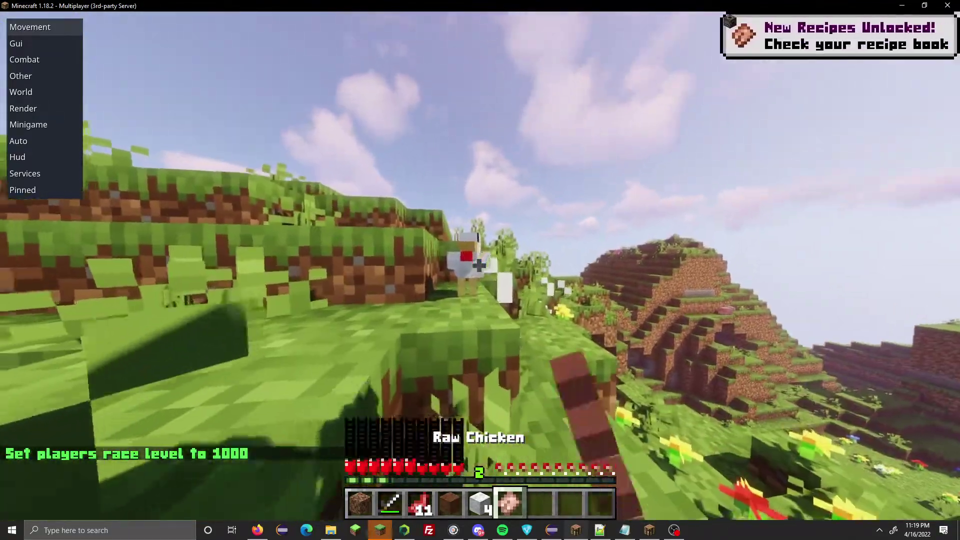
- Kill the second chicken on the slope, collect its drops, switch to an empty hotbar slot and run on along the hill
key("w")
scroll(479, 266, "down", 2)
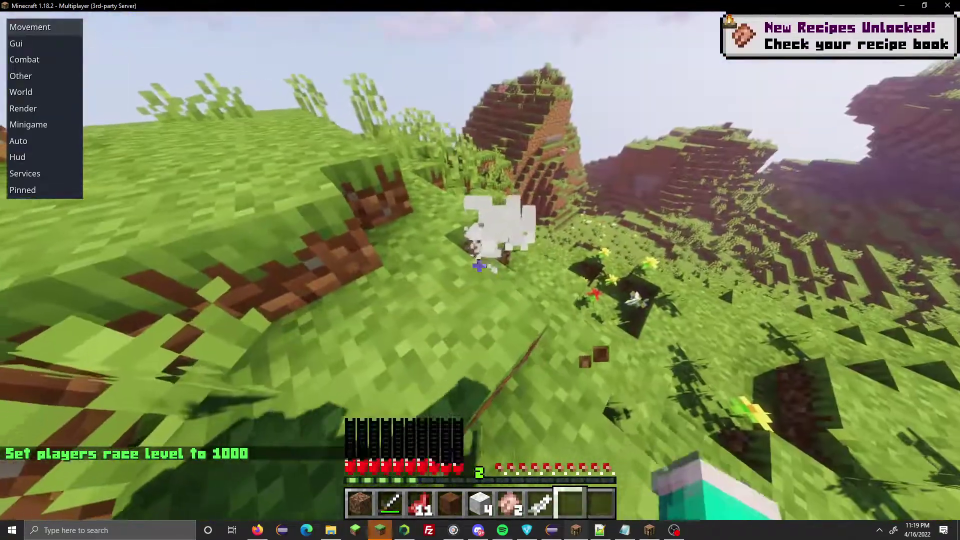
key("w")
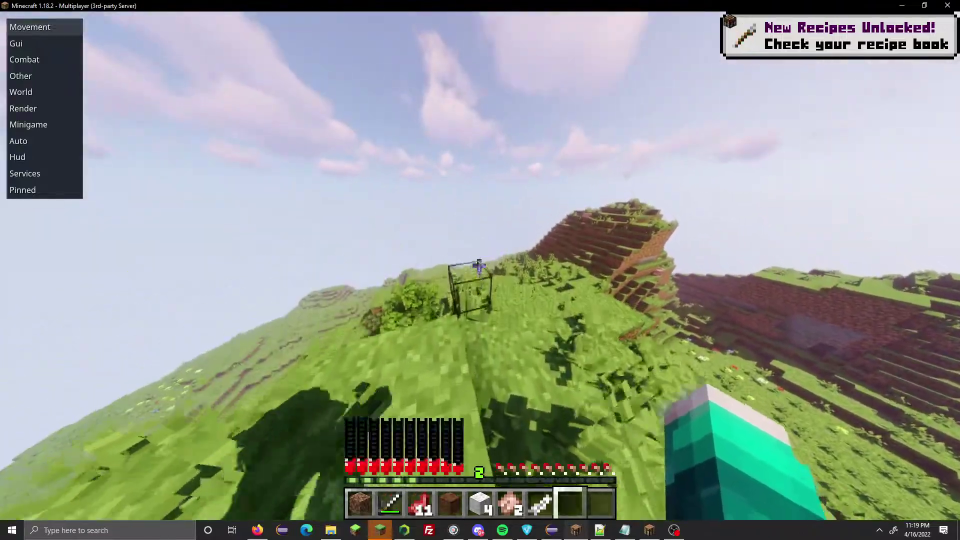
- Look at the character in third person from behind and in front while moving, and return to first-person view
key("F5")
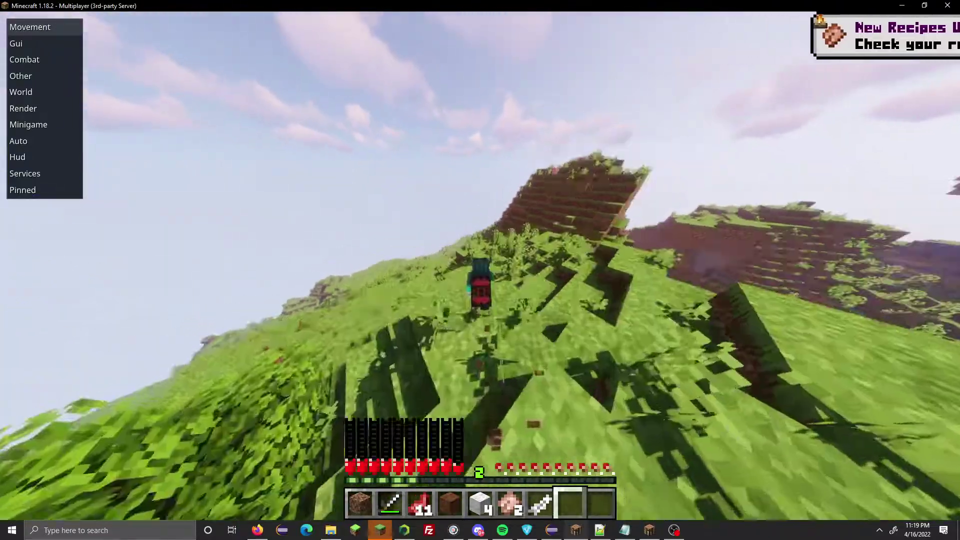
key("F5")
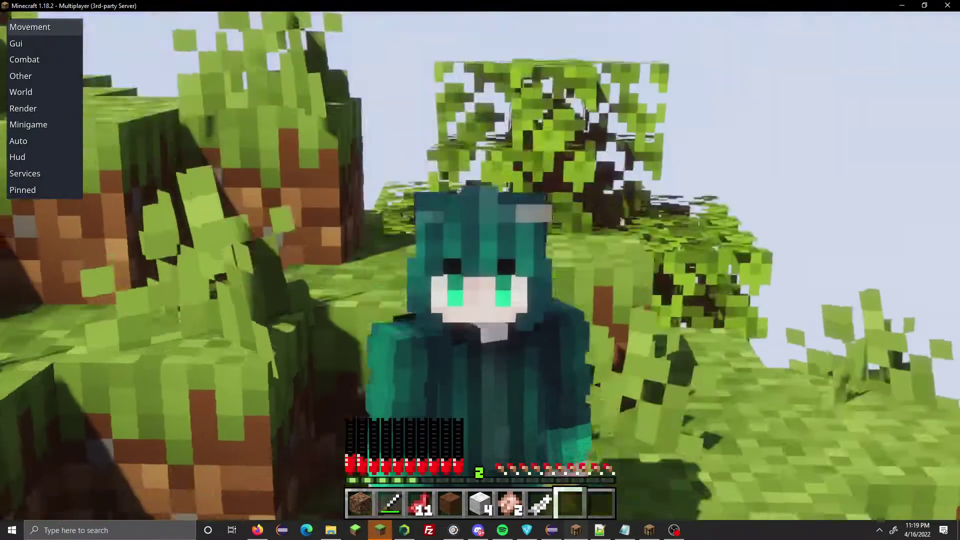
key("c")
key("w")
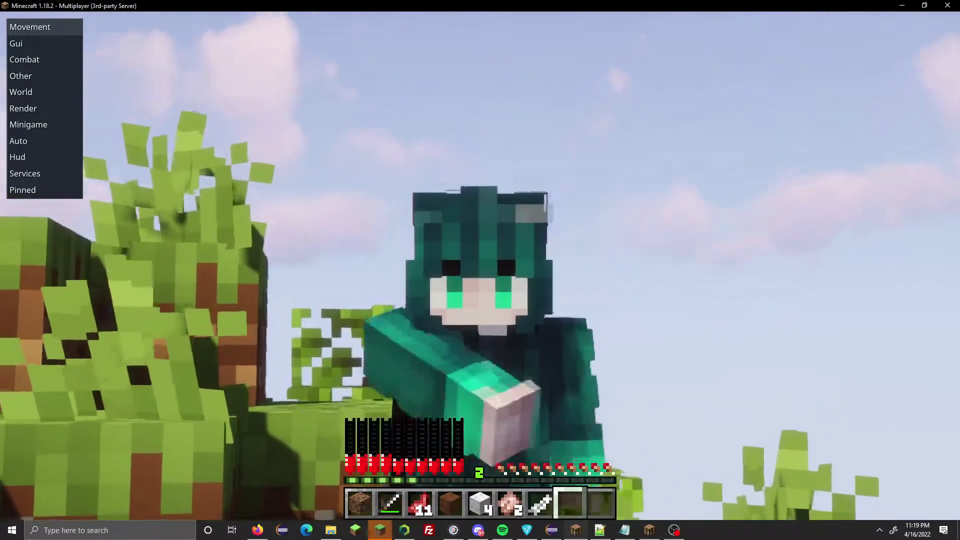
key("w")
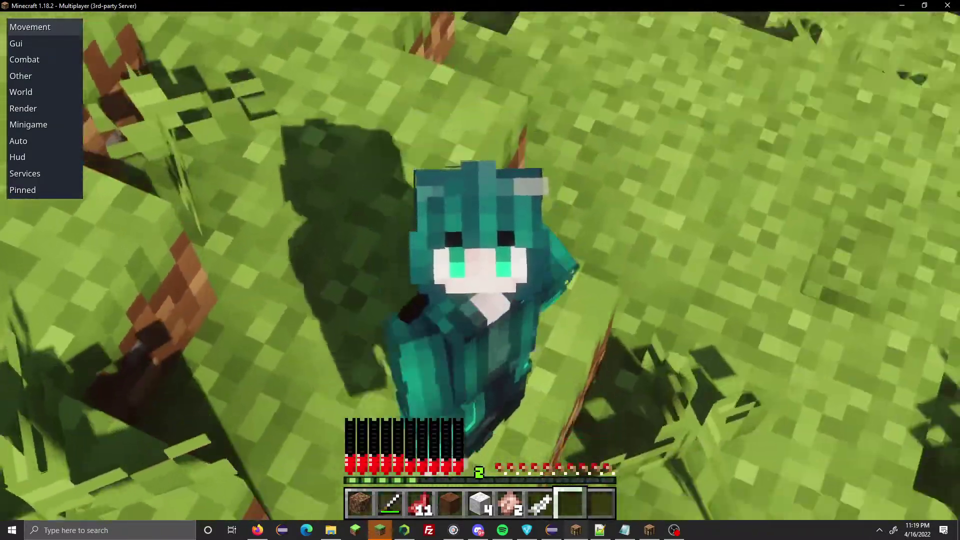
key("w")
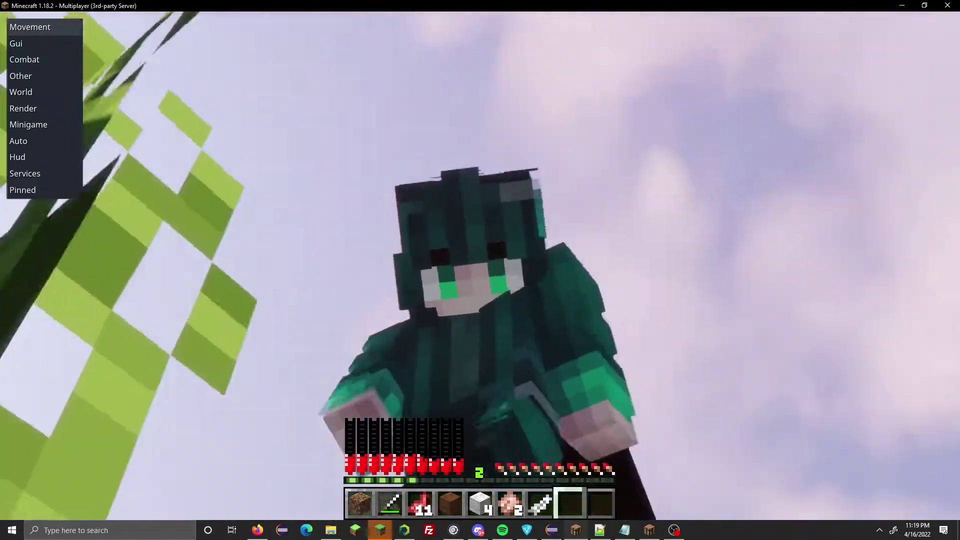
key("w")
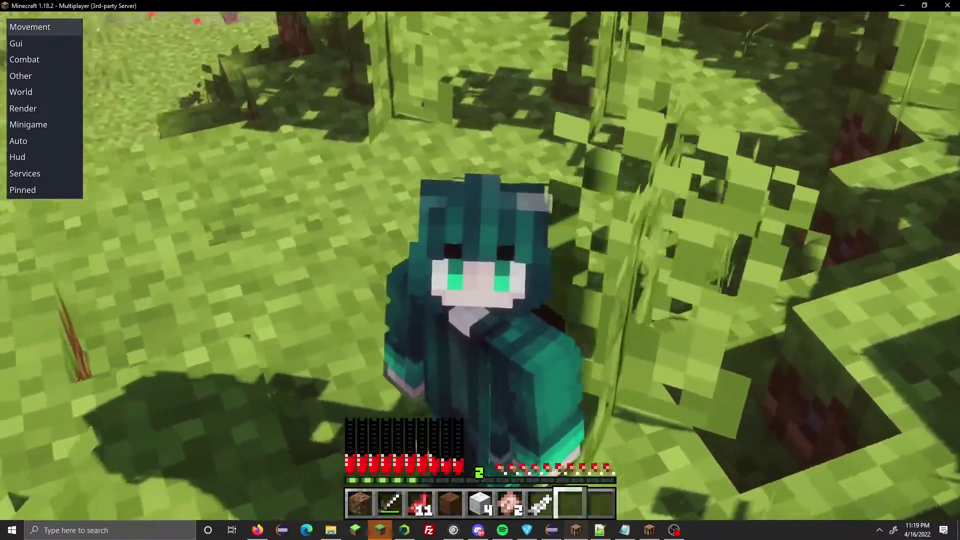
key("w")
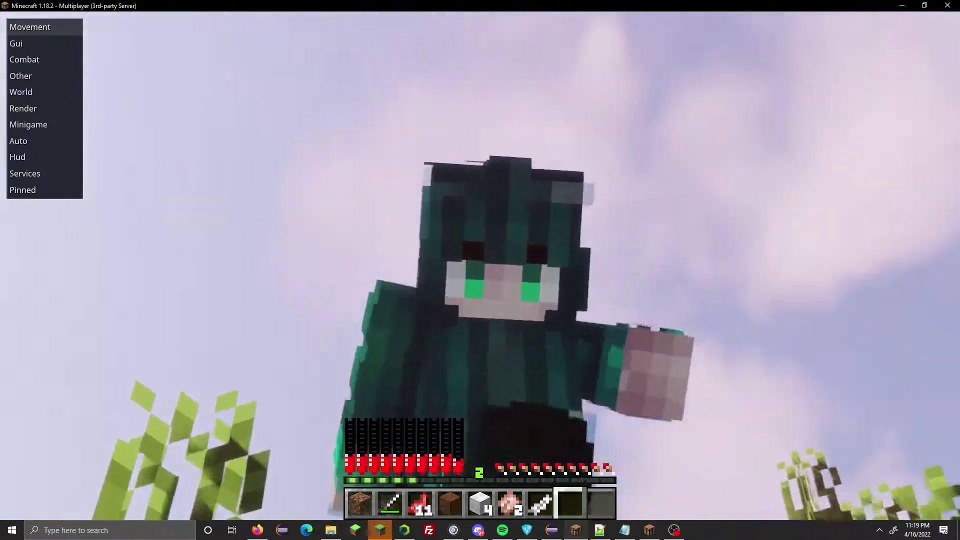
key("F5")
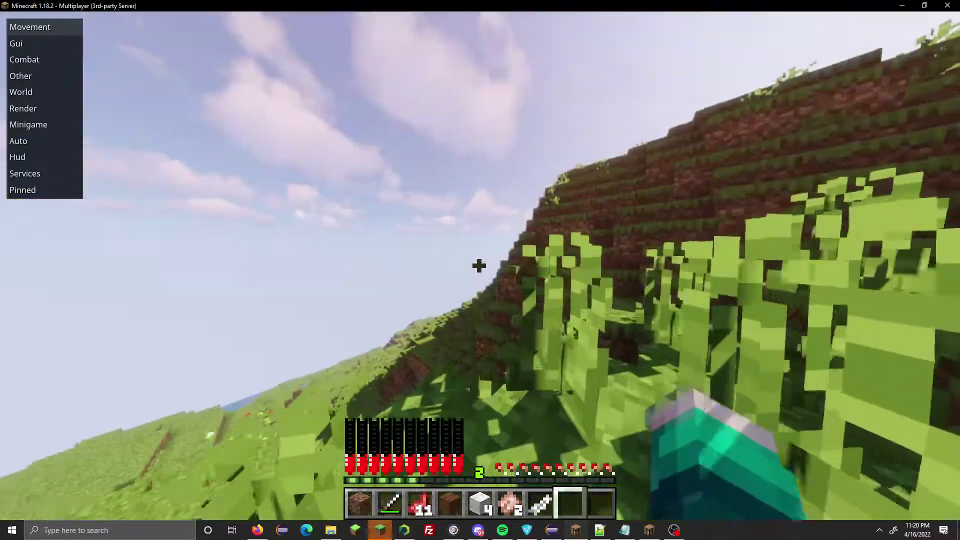
- Run along the shaded dirt ledges of the hillside and up onto the grassy ridge by the pig
key("w")
key("w")
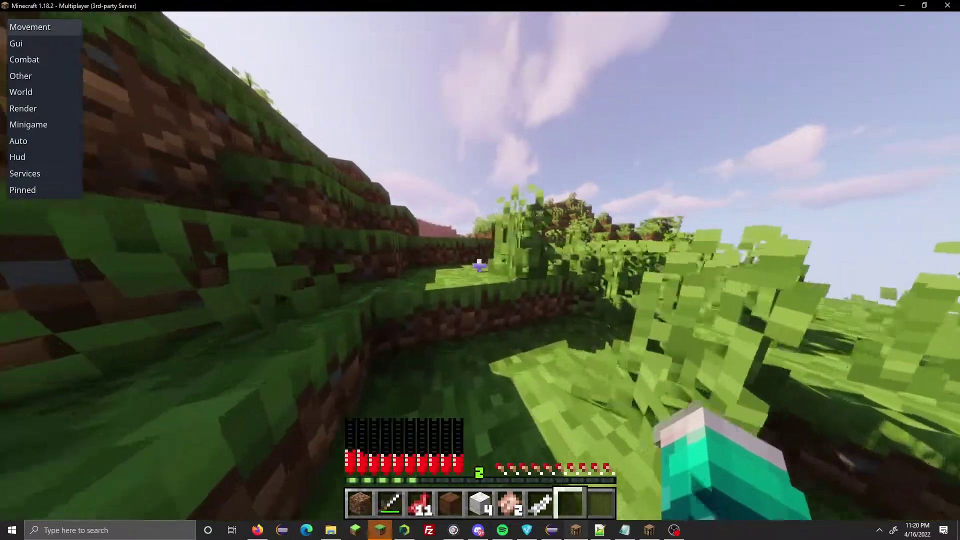
key("w")
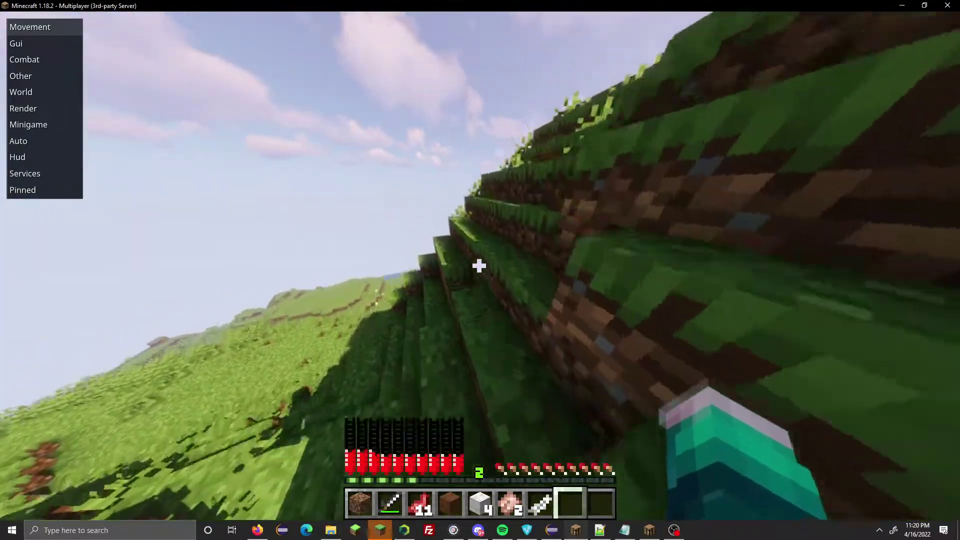
key("w")
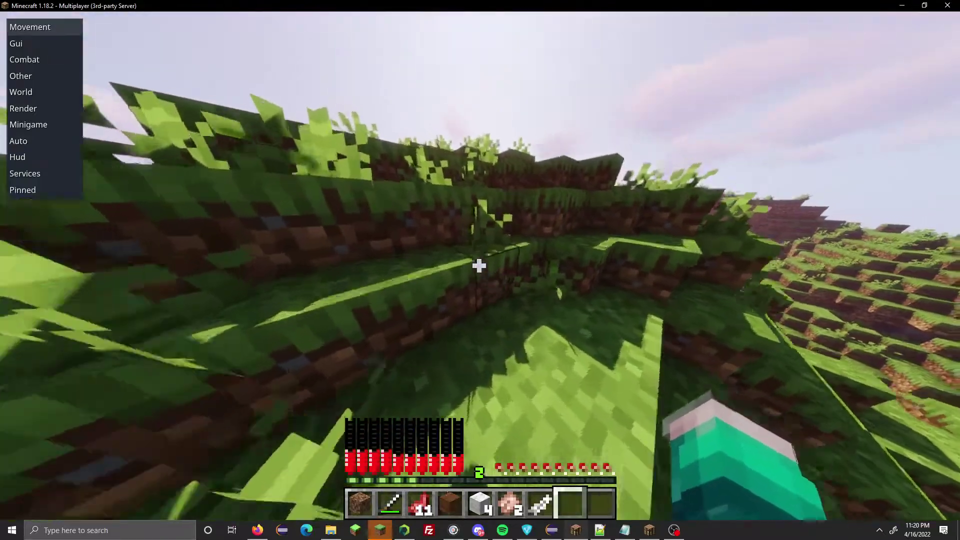
key("w")
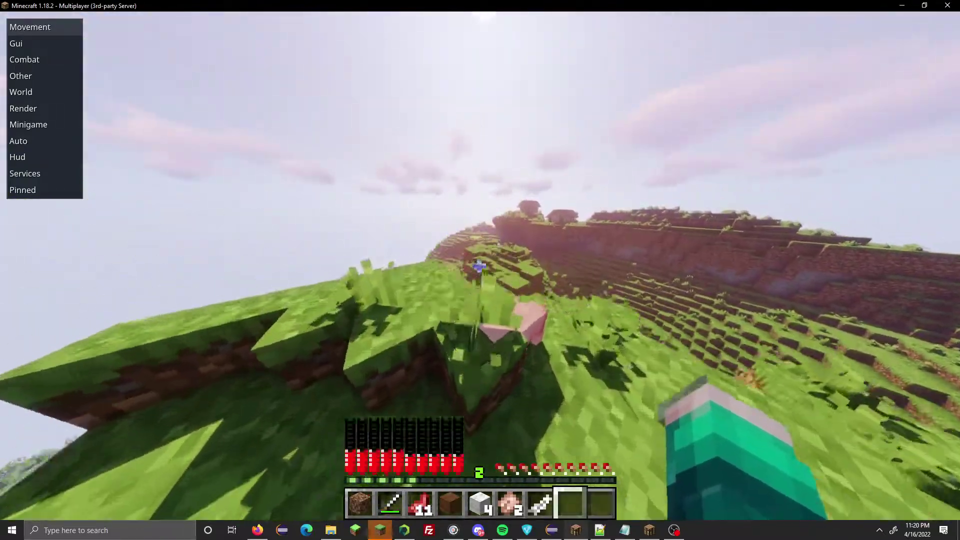
- Hide the HUD and run down the grassy ridge to the flowers below the dirt terraces
key("F1")
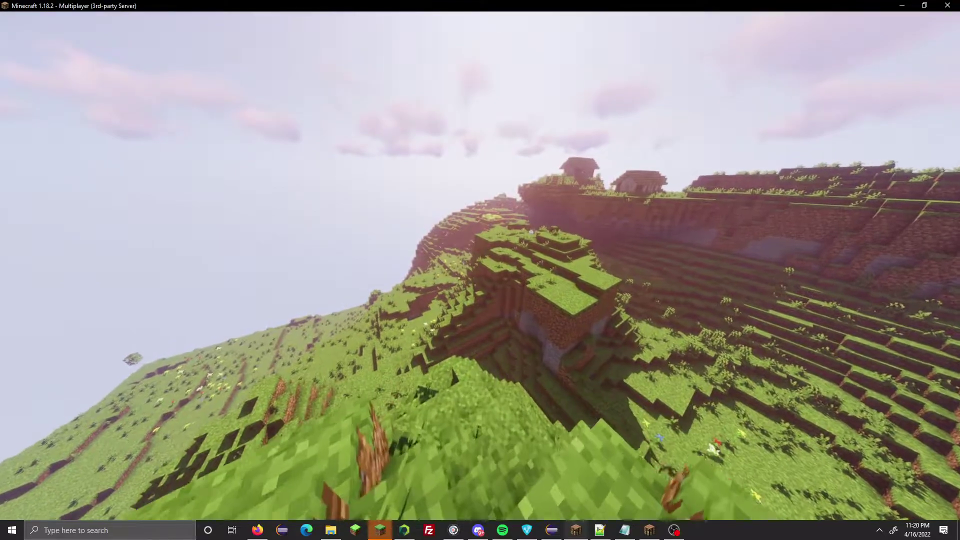
key("w")
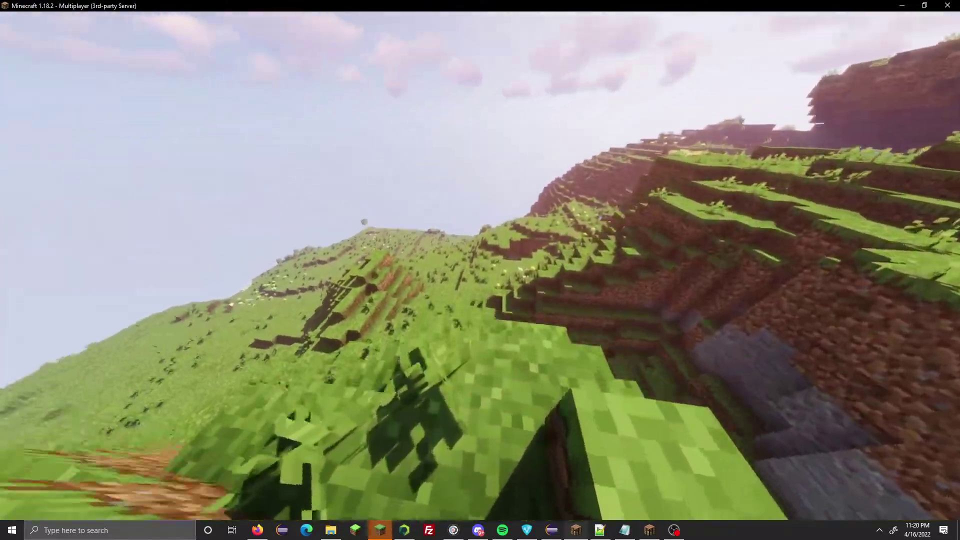
key("w")
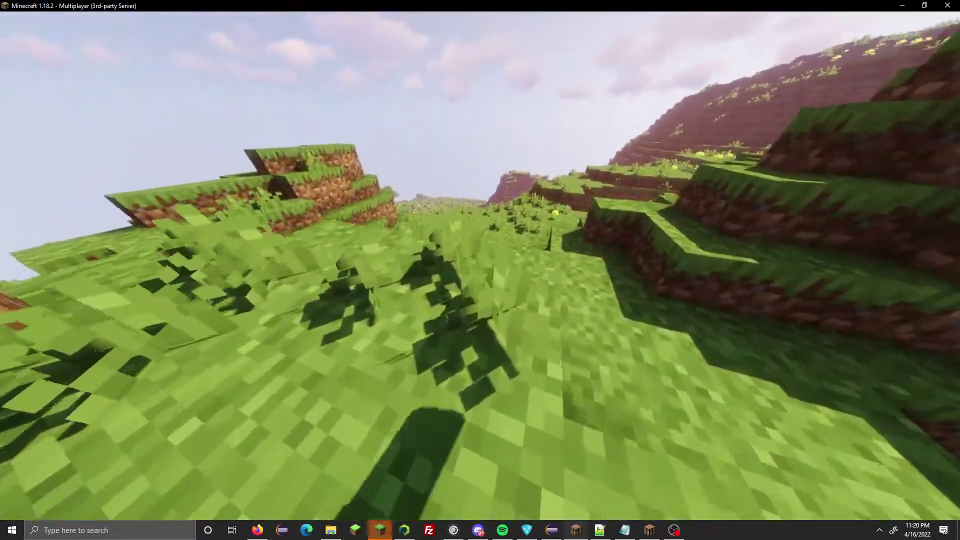
key("w")
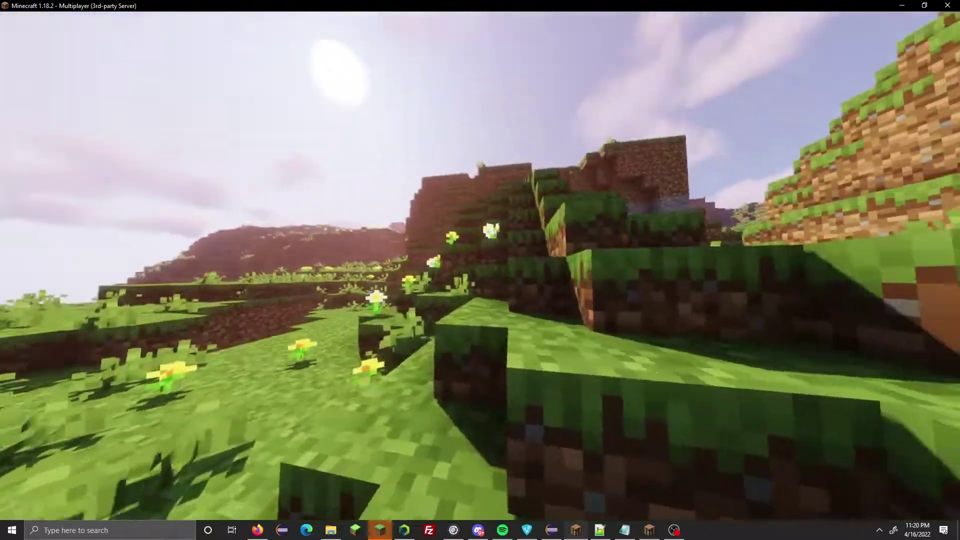
- View the Music & Sound options and return to the game
key("Escape")
left_click(453, 268)
left_click(554, 176)
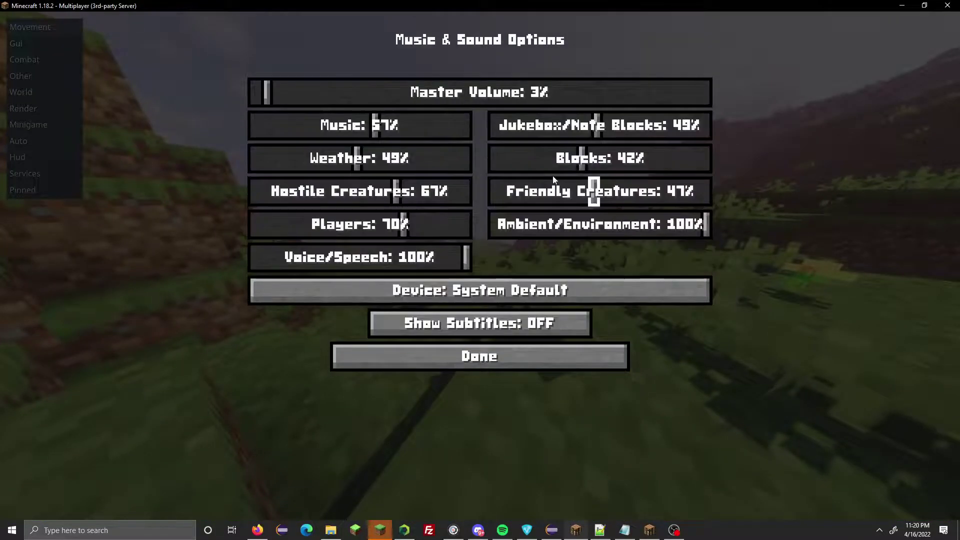
key("Escape")
- Run on across the sunlit grass hills to the meadow beside the village houses
key("w")
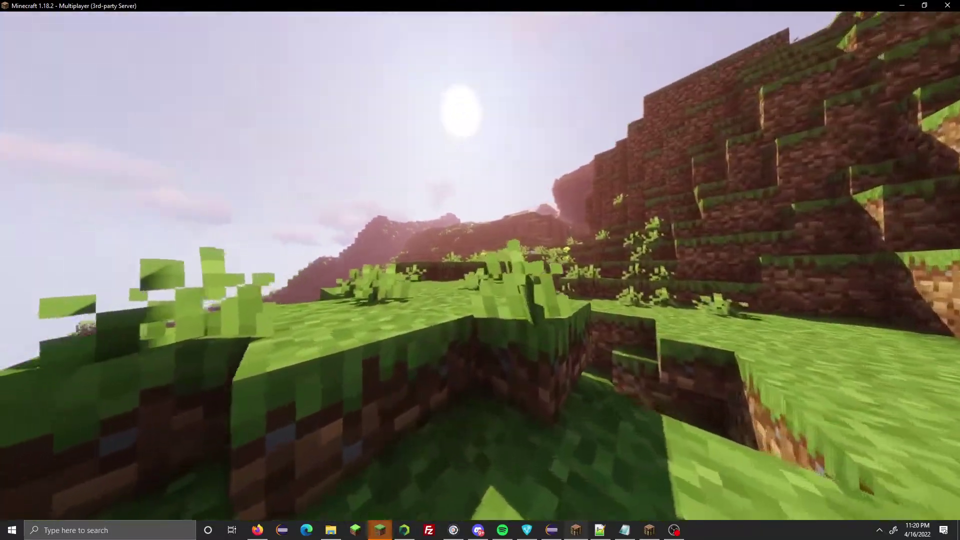
key("w")
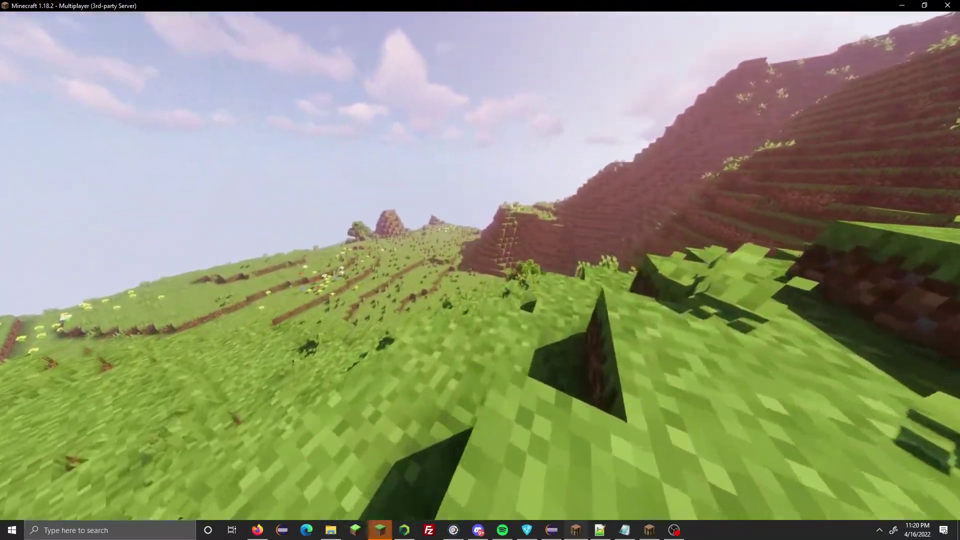
key("w")
key("w")
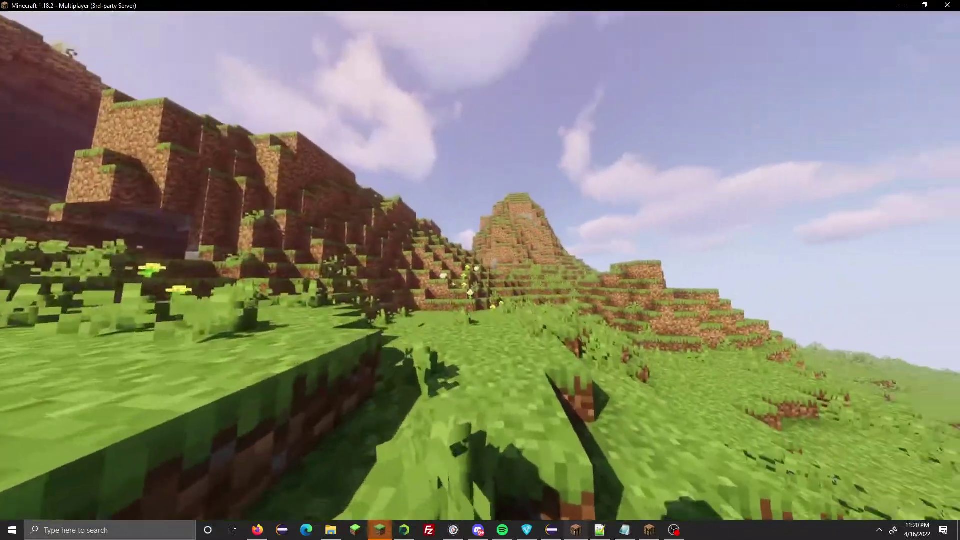
key("w")
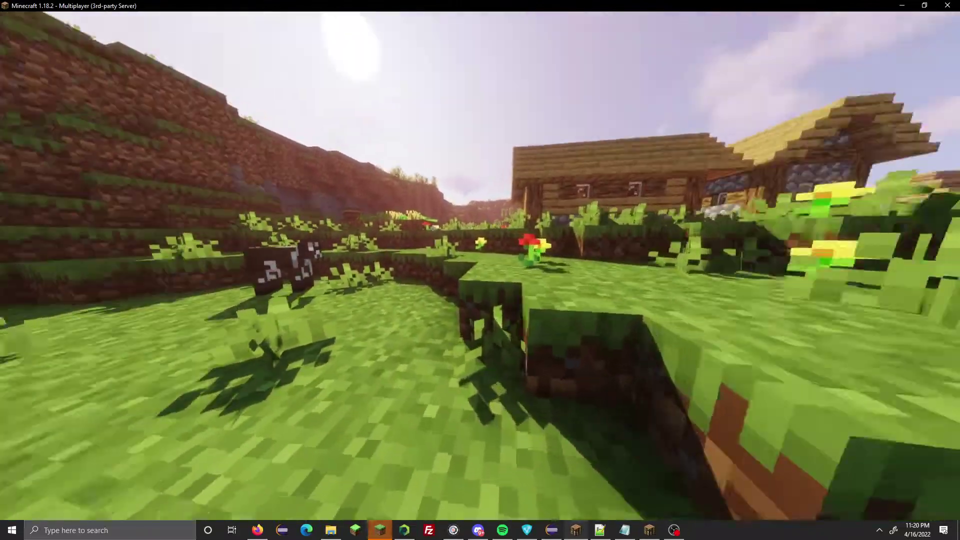
- Look through the game's options from the pause menu
key("Escape")
left_click(437, 266)
left_click(350, 210)
left_click(343, 282)
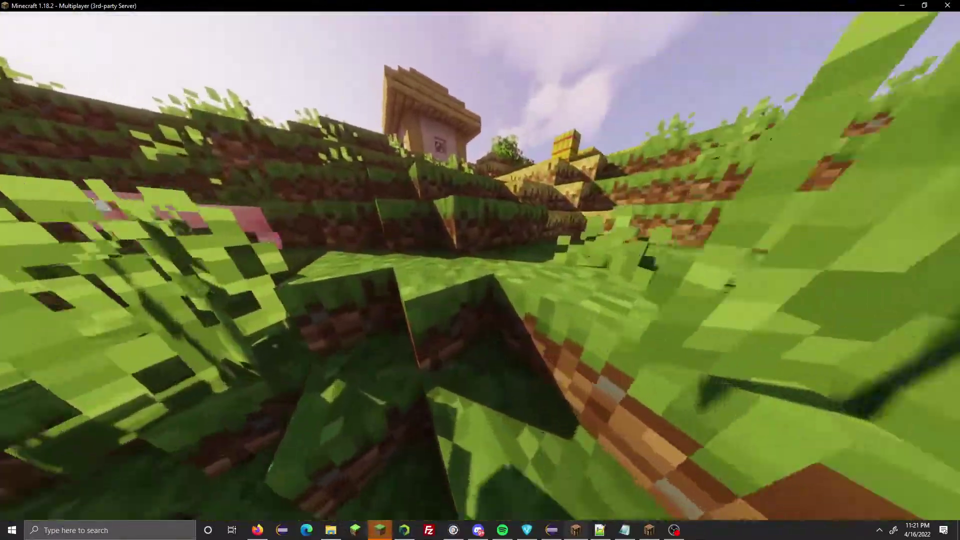
- Run up the grassy slope above the village farmland and open the chat for a command
key("w")
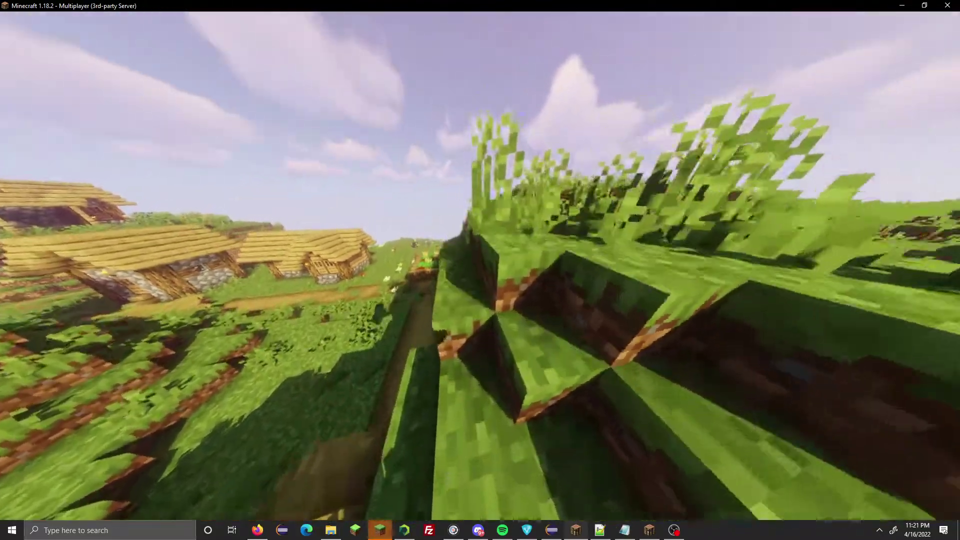
key("t")
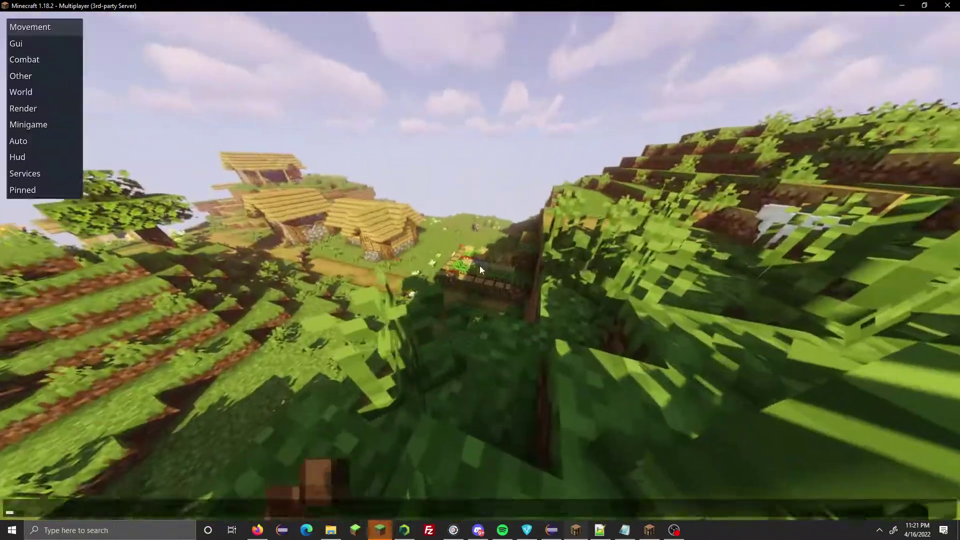